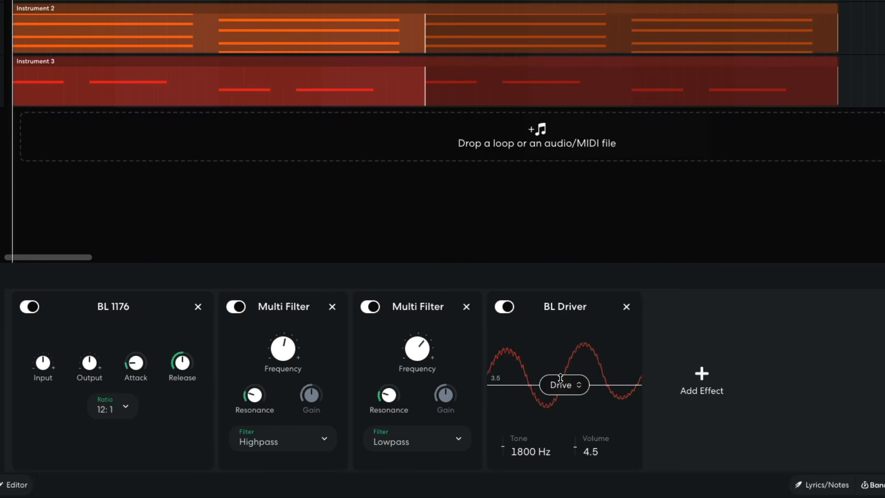
- Adjust the BL Driver's drive amount and the Studio Reverb's mix in the effect chains
drag(560, 378, 561, 396)
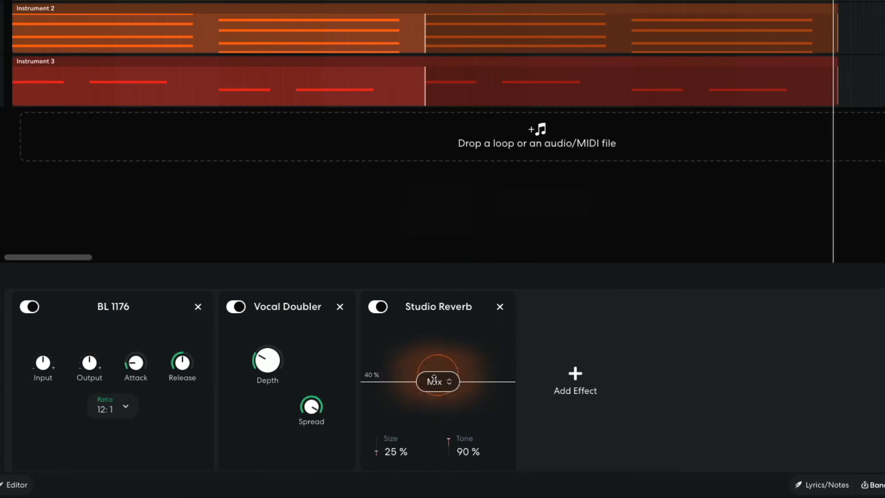
drag(431, 383, 432, 375)
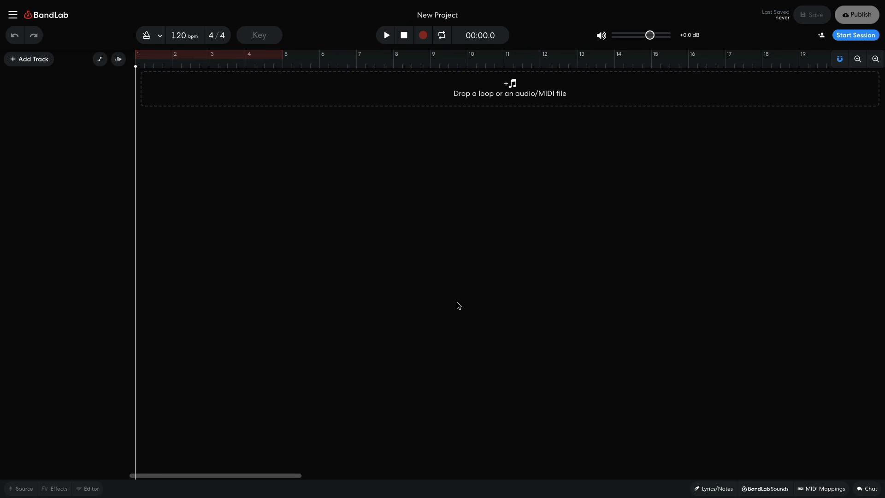
- Search the BandLab sound library for "vocal", open the Neo Soul Vocals pack and clear the search text to list its samples
click(768, 492)
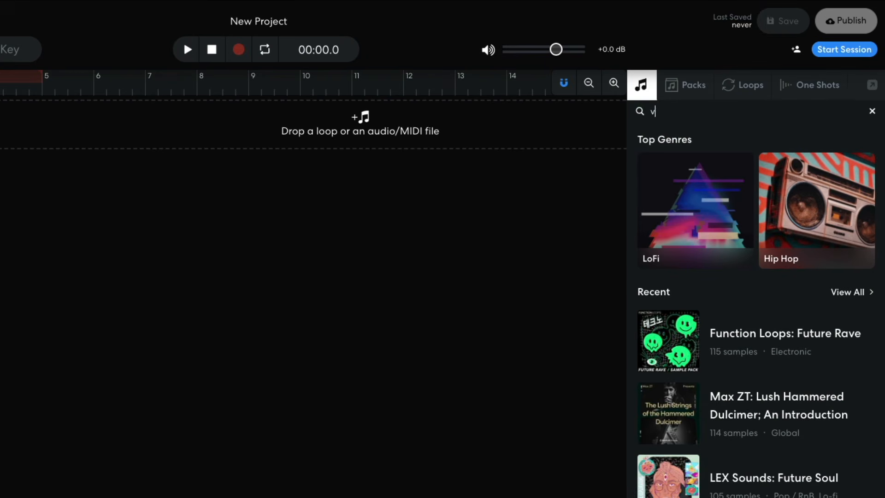
text(vocal)
key(Return)
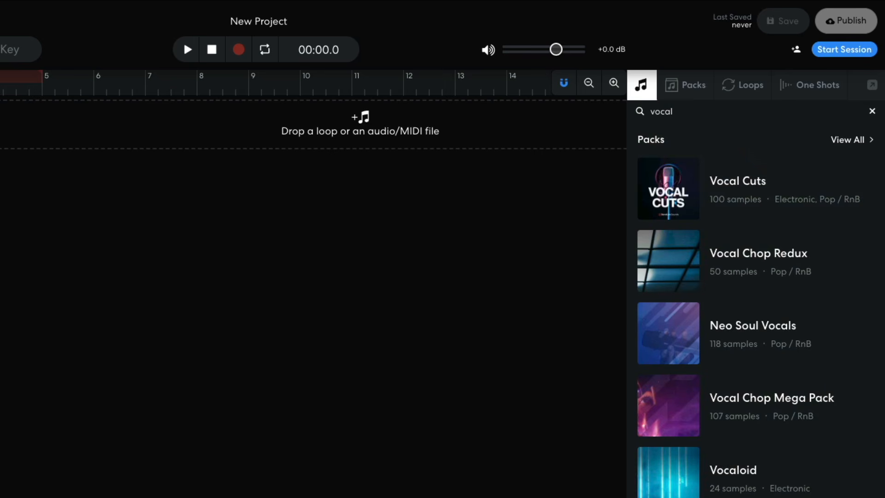
click(751, 330)
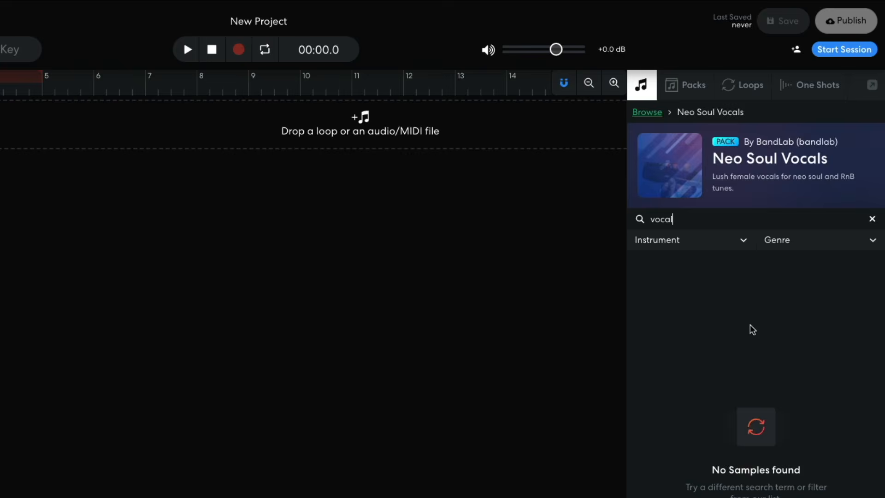
click(873, 219)
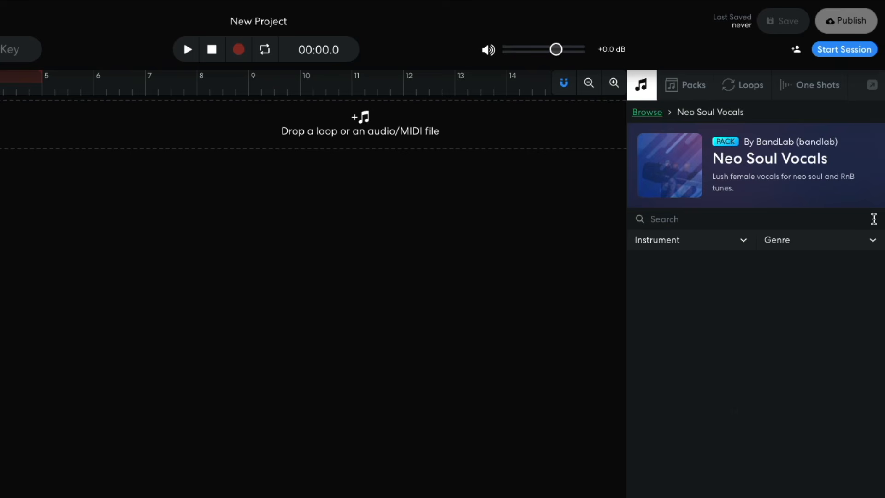
- Add the what to do__BridgePart1_DRY_(8bars) loop as a track starting at bar 1, set the project key to G# minor and play it
scroll(809, 283, up, 1)
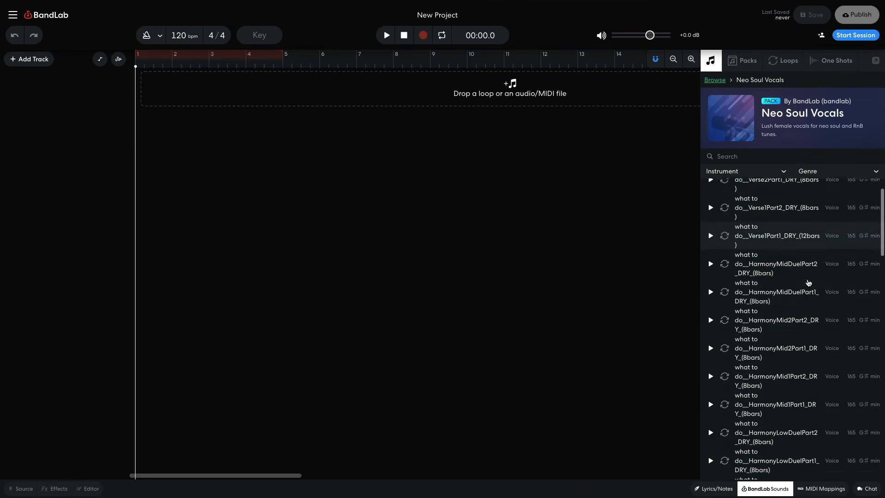
scroll(808, 283, down, 5)
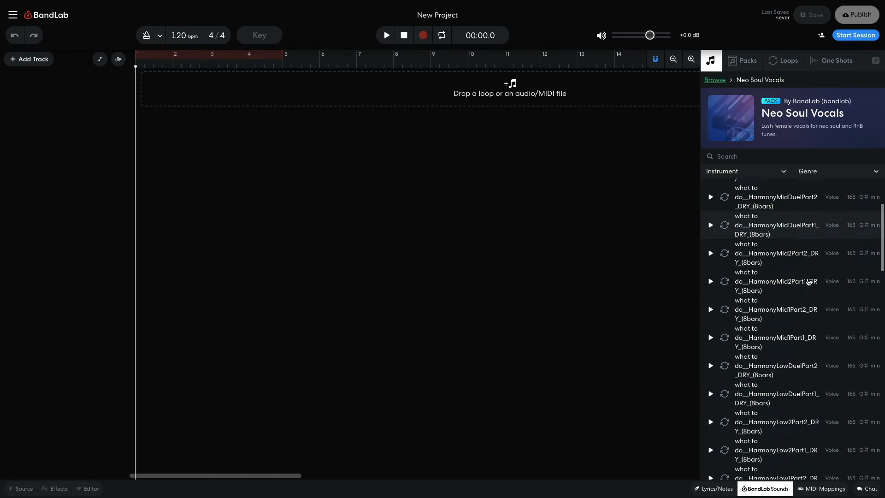
scroll(809, 282, down, 6)
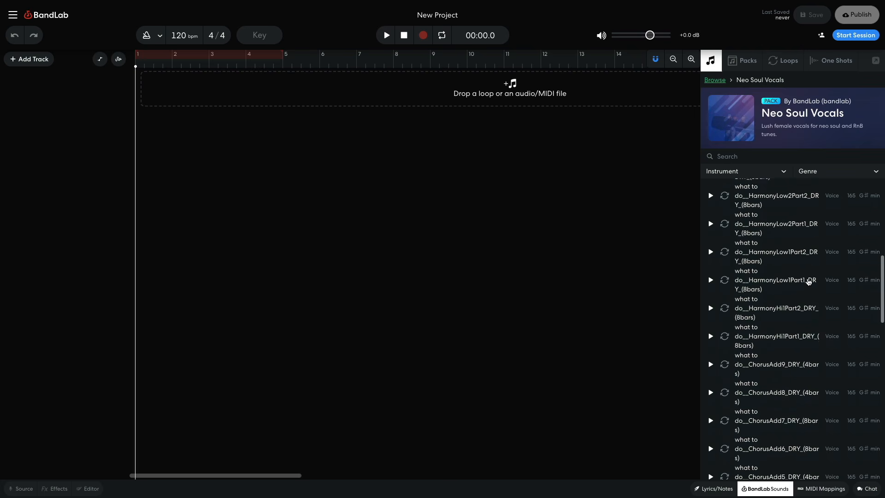
scroll(808, 282, down, 1)
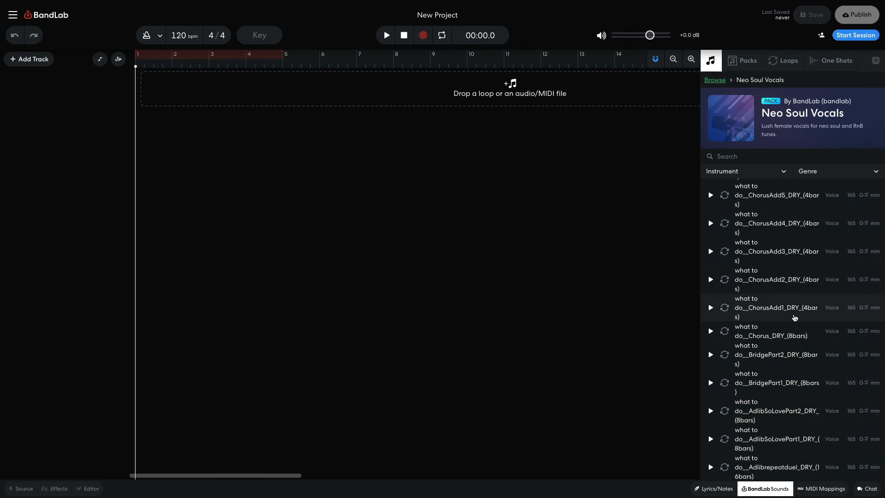
drag(692, 376, 176, 90)
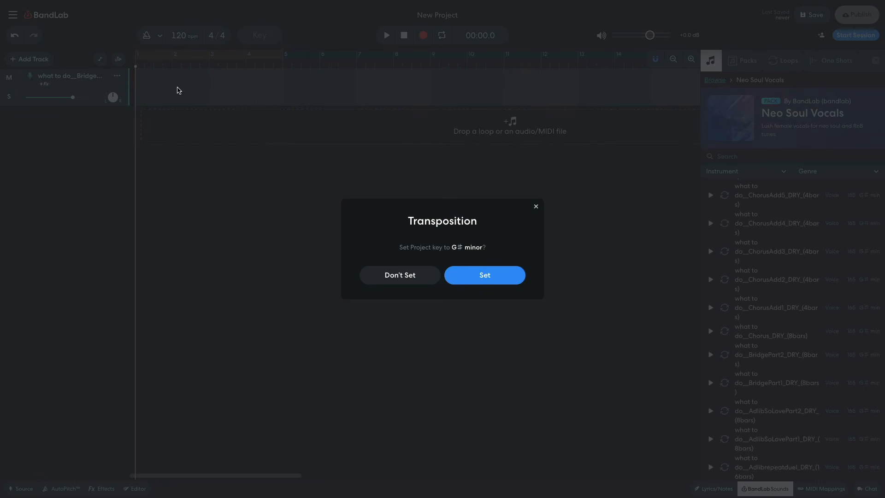
click(482, 275)
drag(290, 98, 238, 98)
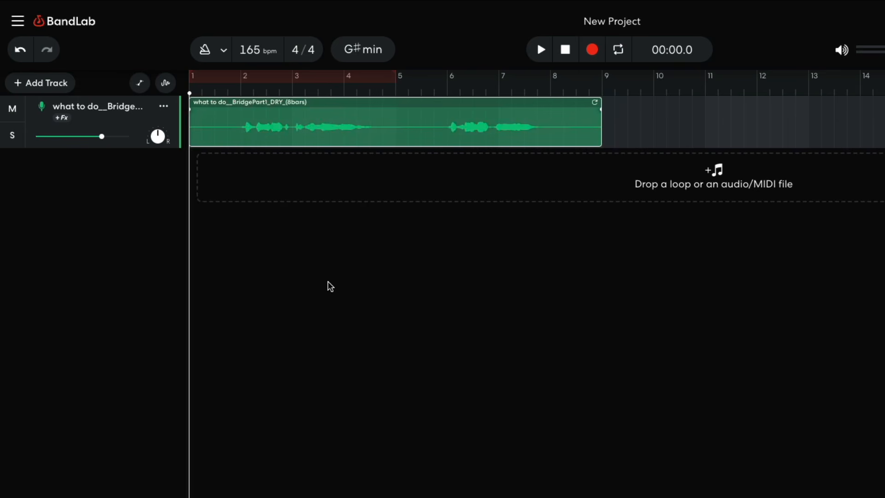
key(space)
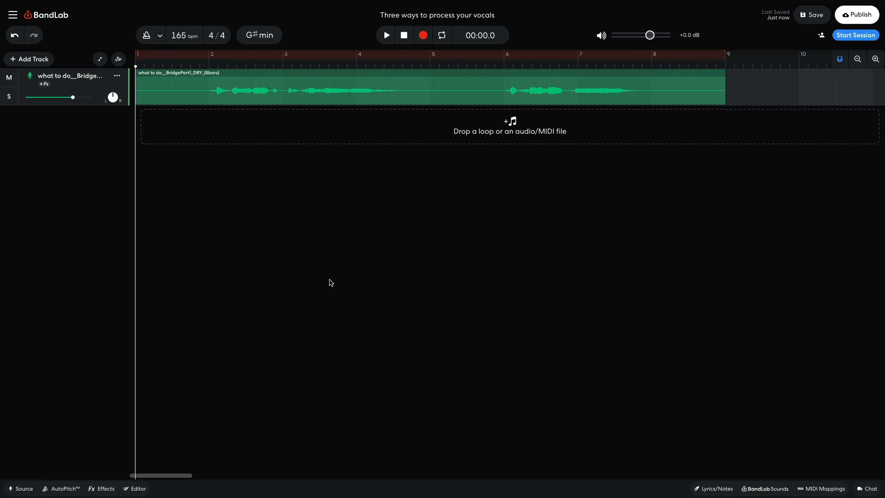
- Add the BL 1176 compressor from the Dynamics effects to the vocal track and play the vocal back
click(110, 488)
click(167, 422)
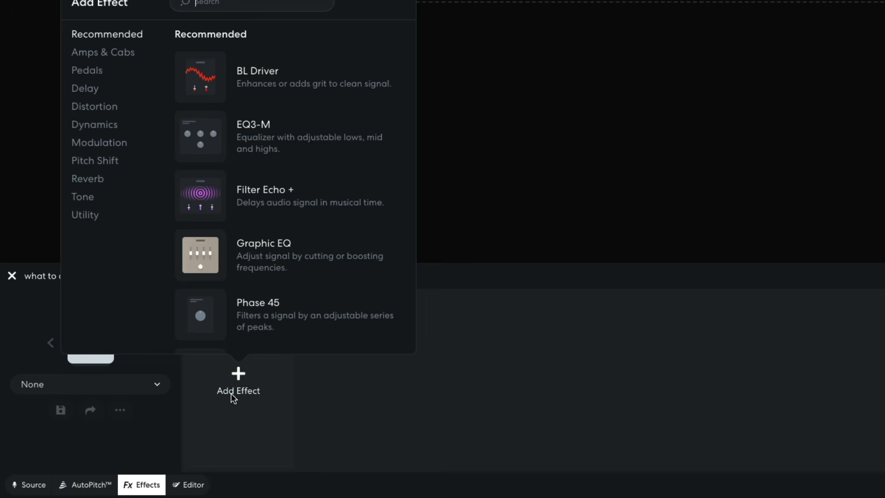
click(94, 129)
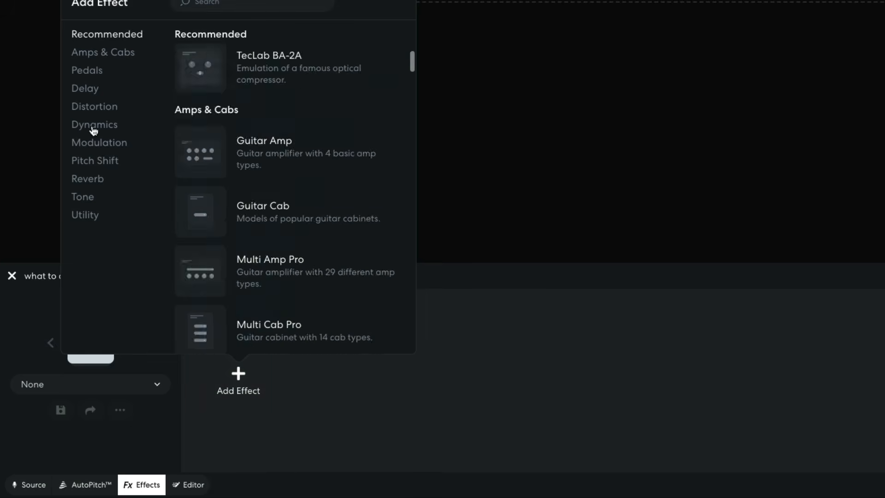
click(208, 83)
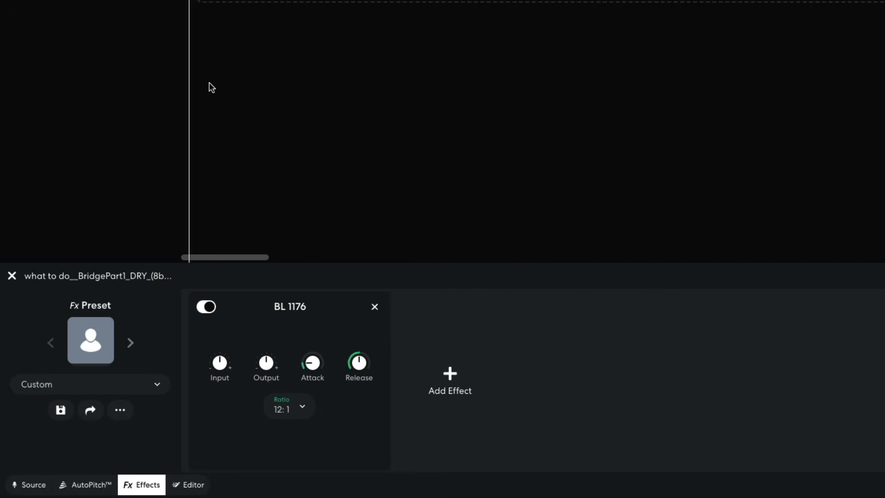
key(space)
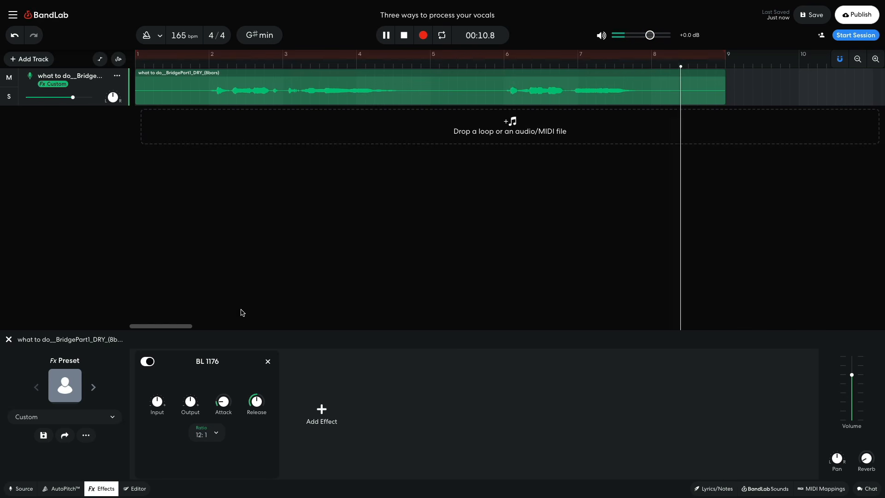
key(space)
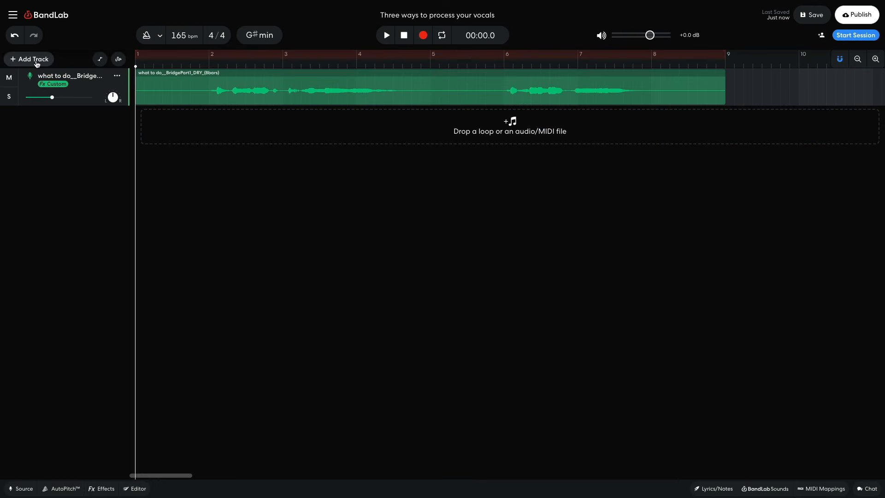
- Add a virtual instrument track and set its instrument to the 808 drum pads
click(37, 62)
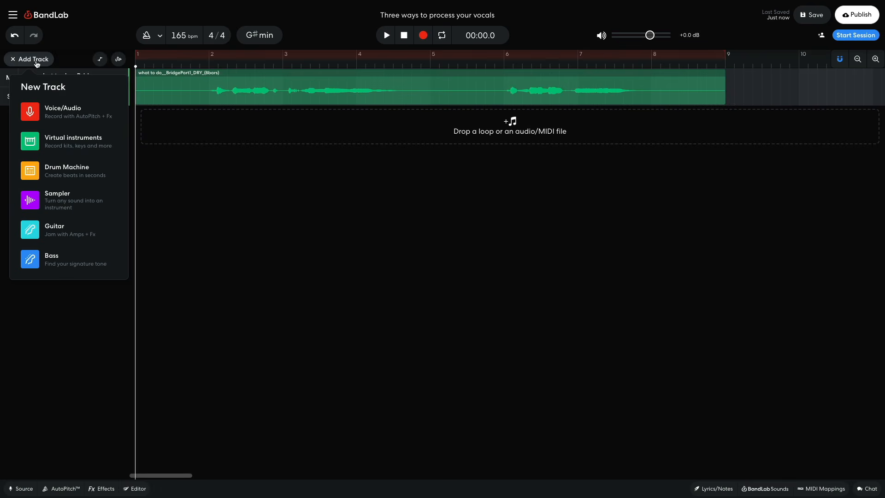
click(50, 138)
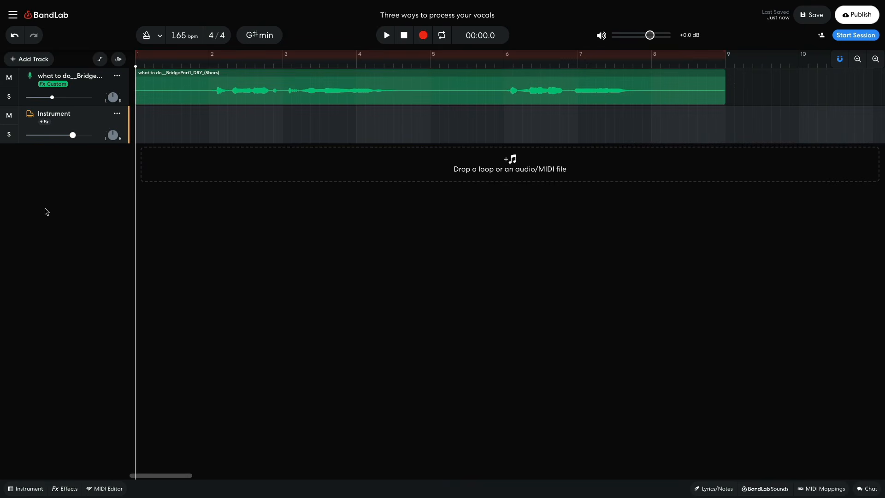
click(25, 489)
click(46, 377)
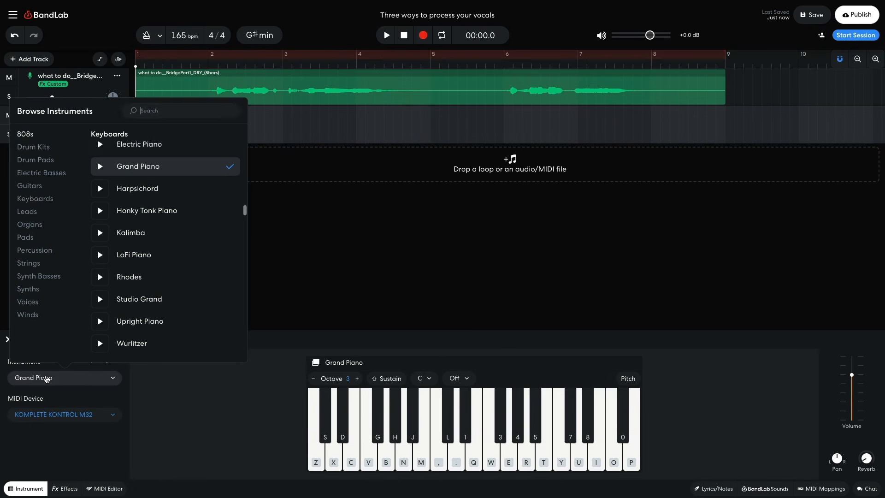
click(45, 160)
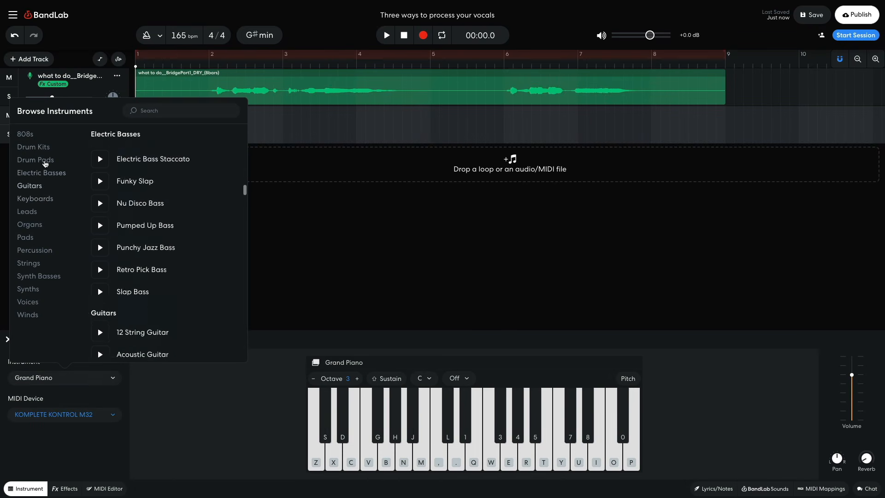
click(115, 198)
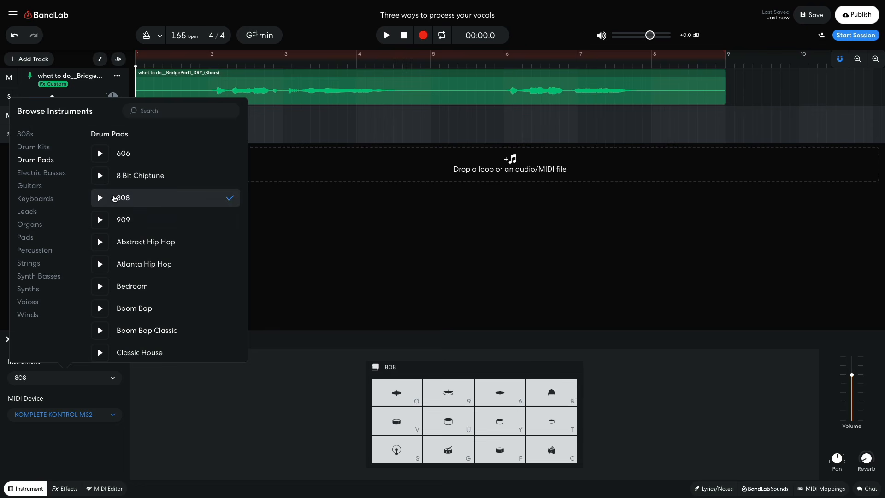
click(286, 228)
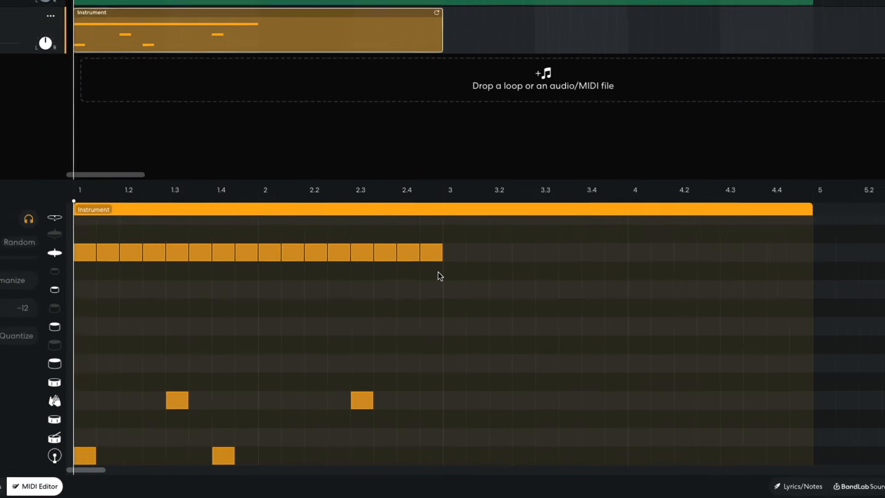
- Play the two-bar drum pattern, duplicate it into bars 3 and 4, and add two extra kick notes starting at 3.2
key(space)
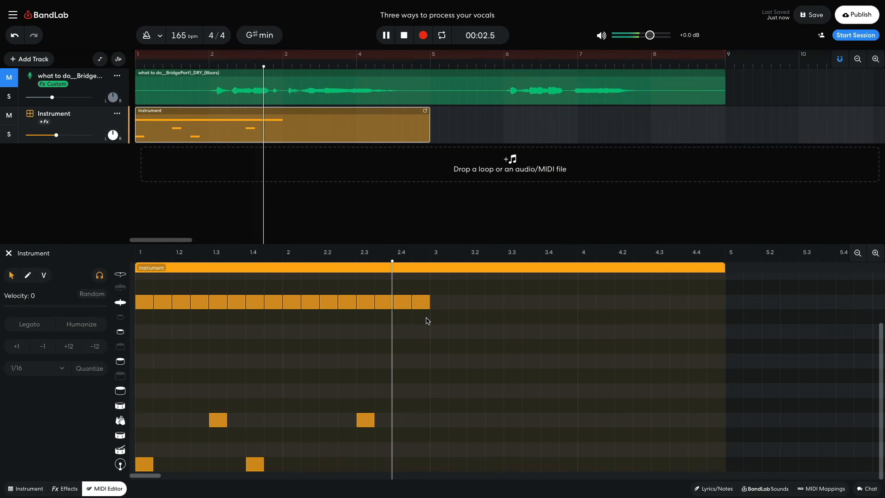
key(space)
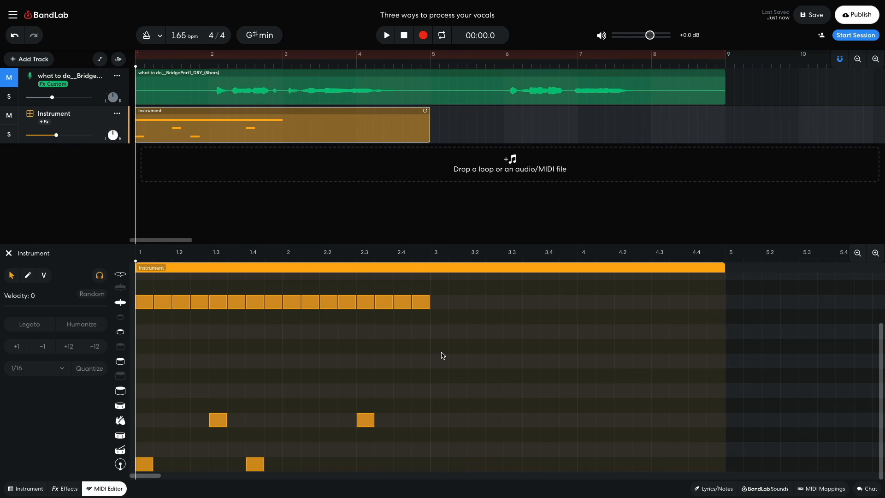
drag(453, 284, 448, 478)
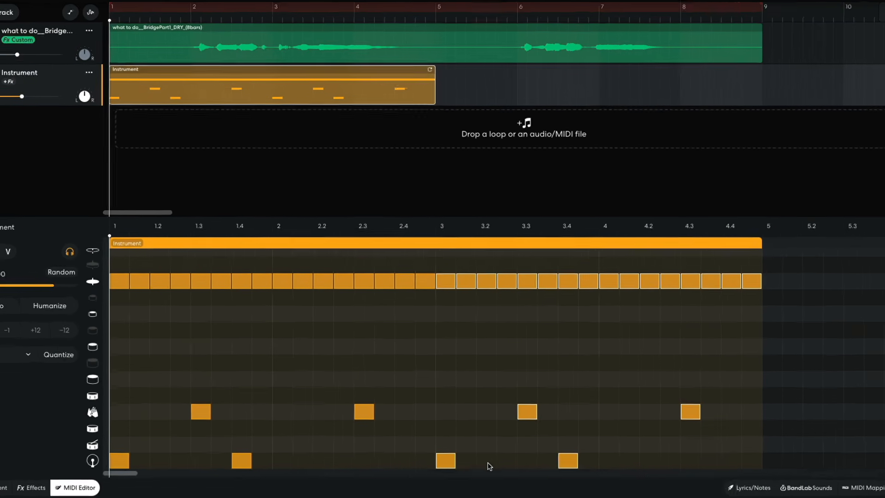
click(481, 465)
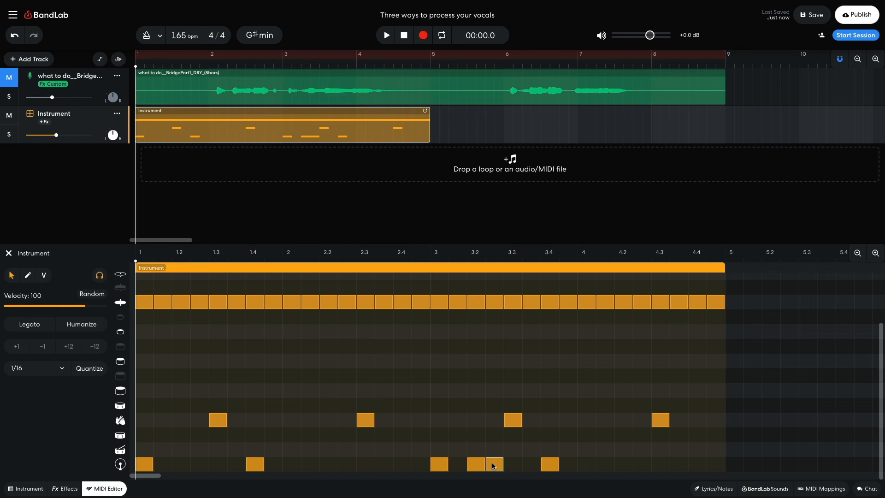
- Loop the drum region up to bar 9 and play the extended beat
drag(423, 110, 715, 112)
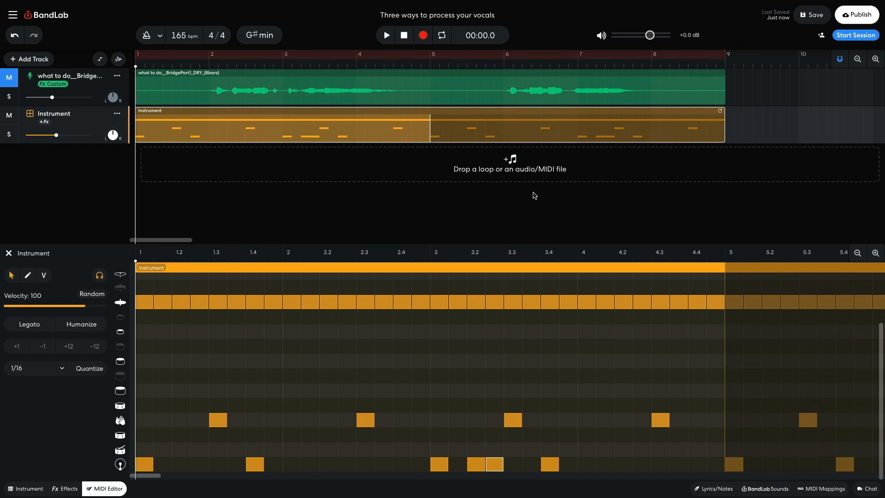
key(space)
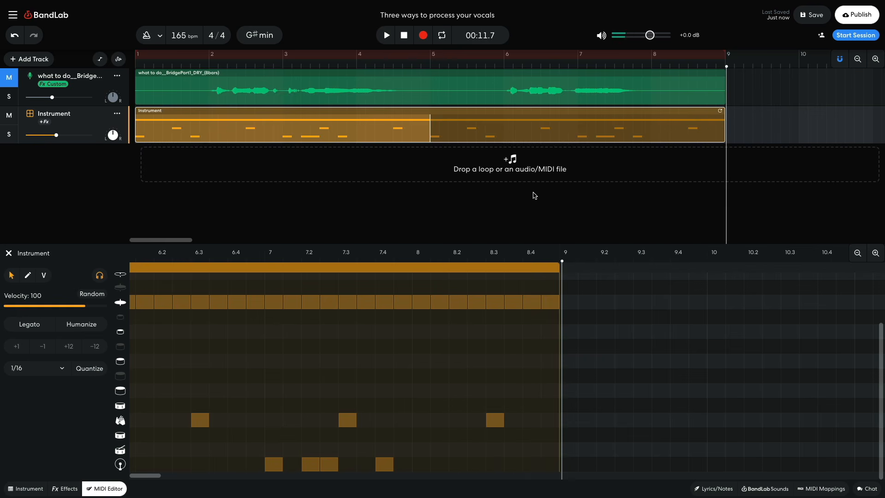
click(534, 196)
- Trim the silence before the first vocal phrase, move the vocal region to start at bar 1, and play from the beginning
click(164, 93)
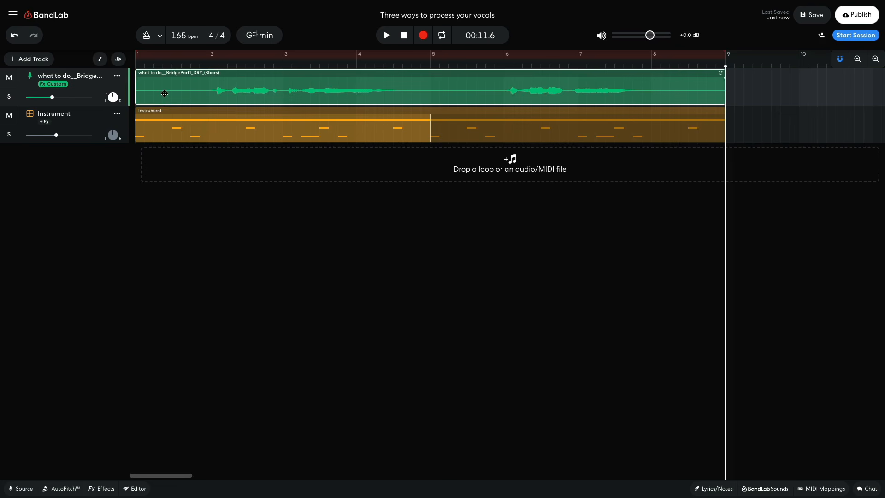
drag(136, 93, 185, 94)
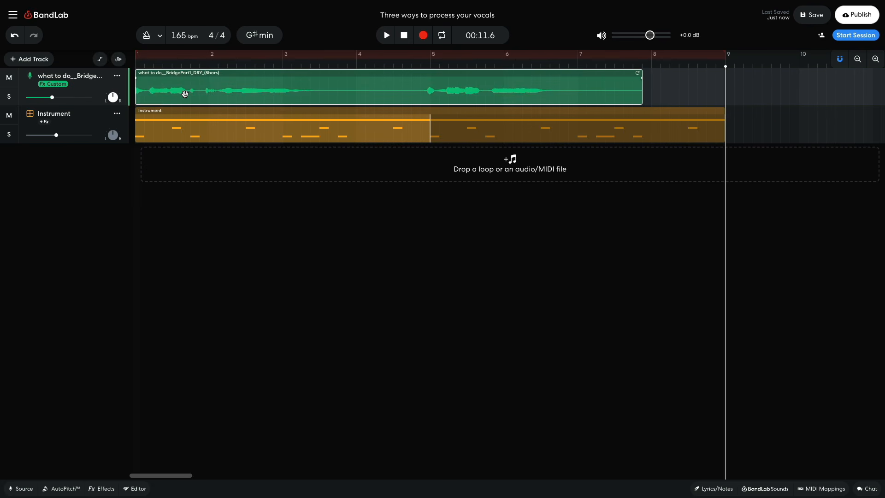
key(Return)
key(space)
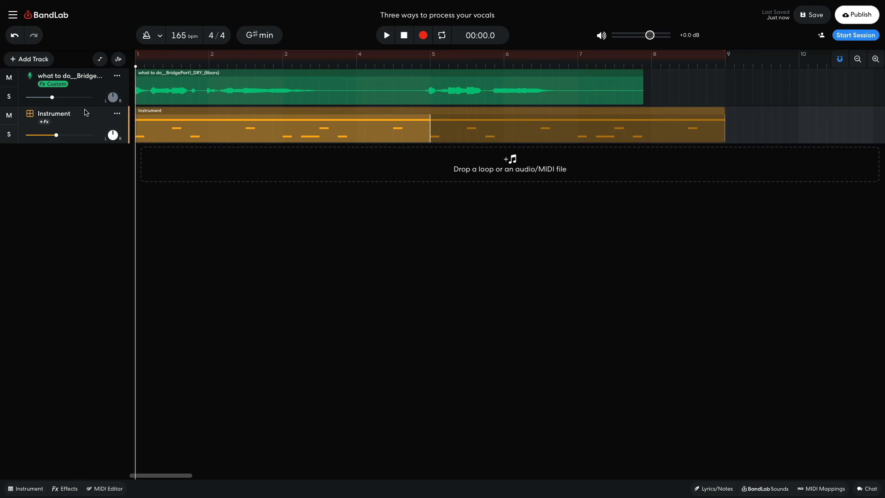
- Add a virtual instrument track, set its instrument to Rhodes, and lower the track's volume
click(33, 60)
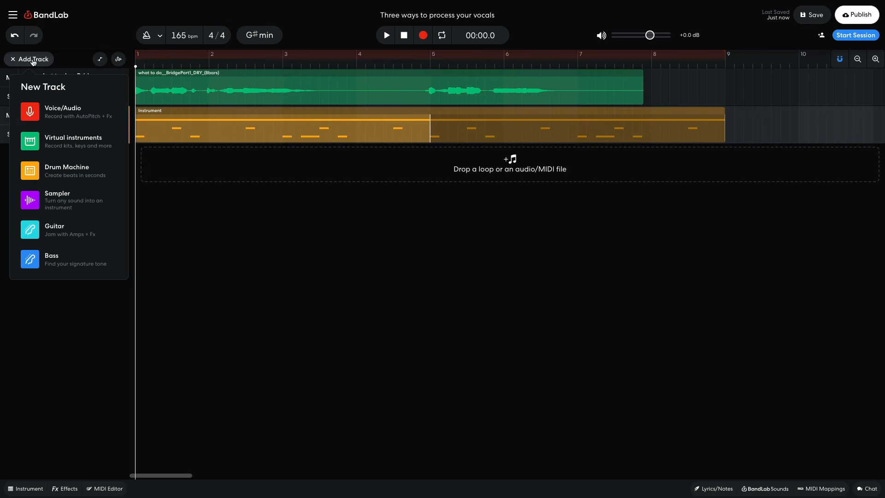
click(55, 139)
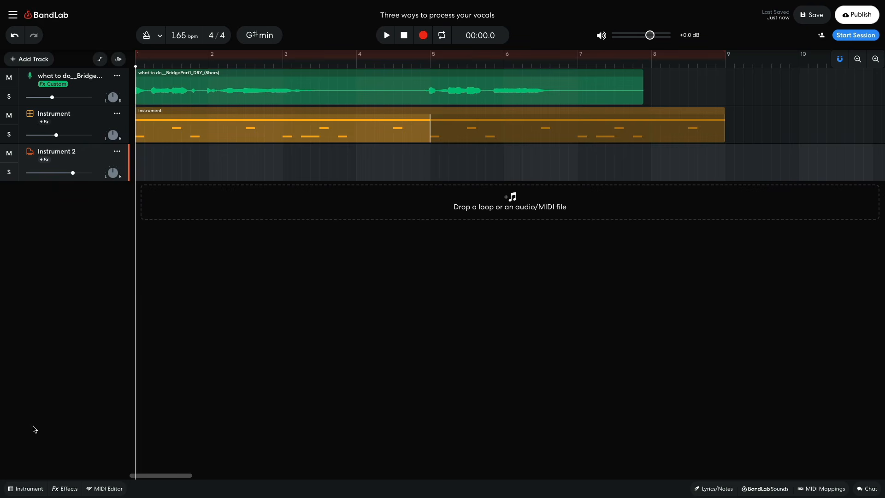
click(25, 488)
click(63, 379)
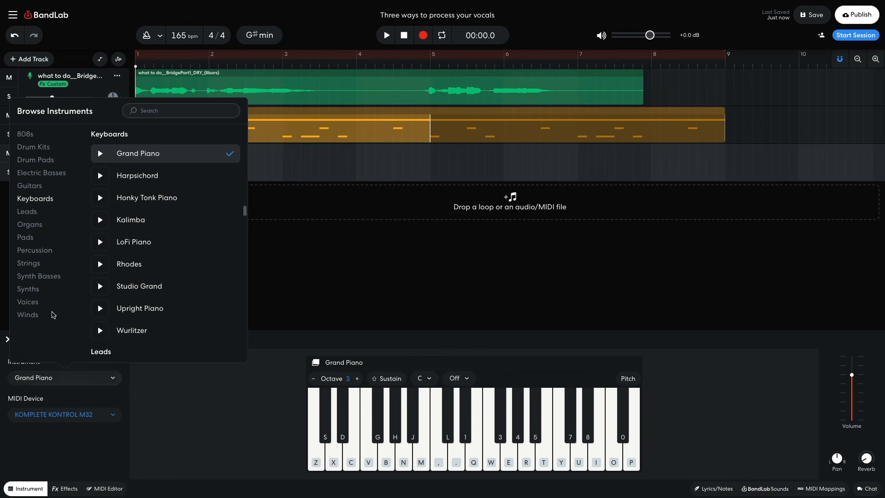
click(143, 264)
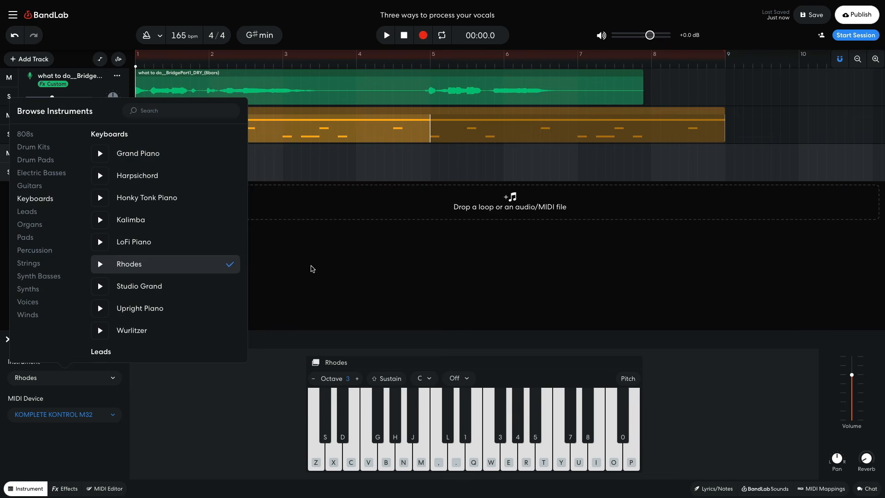
click(313, 269)
mouse_move(65, 173)
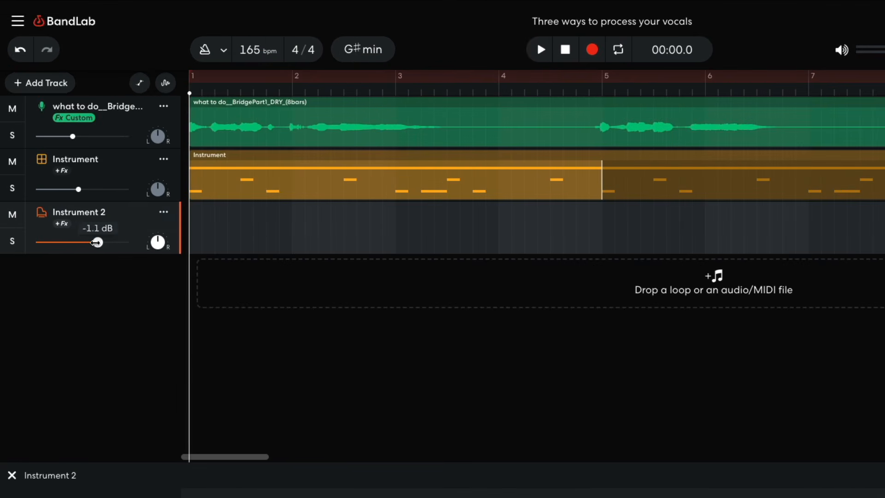
drag(95, 243, 66, 244)
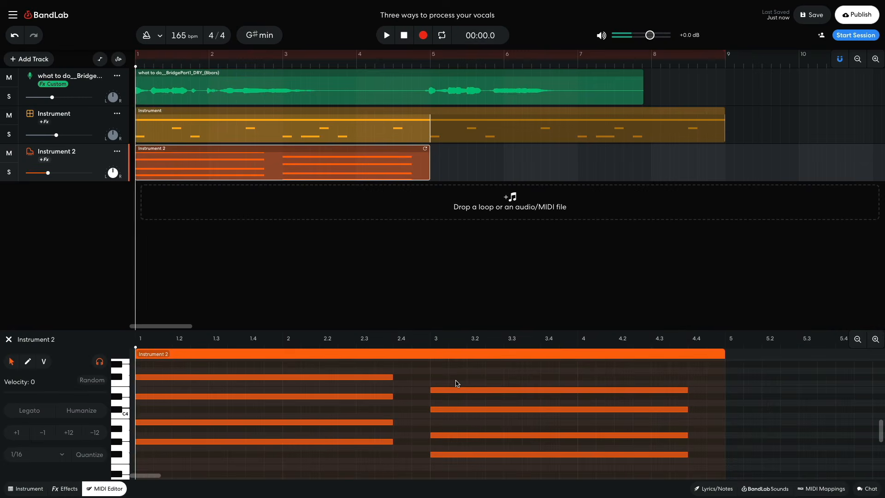
- Play the four-bar Rhodes chord part and loop its region up to bar 9
key(space)
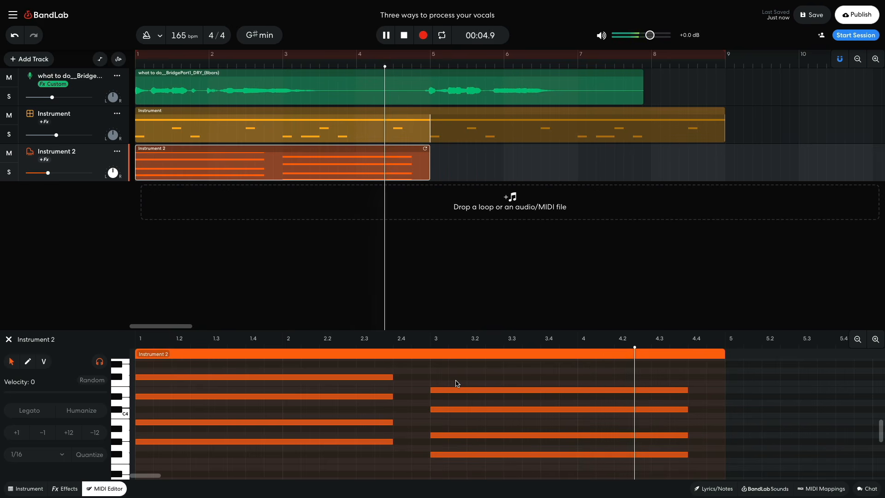
key(space)
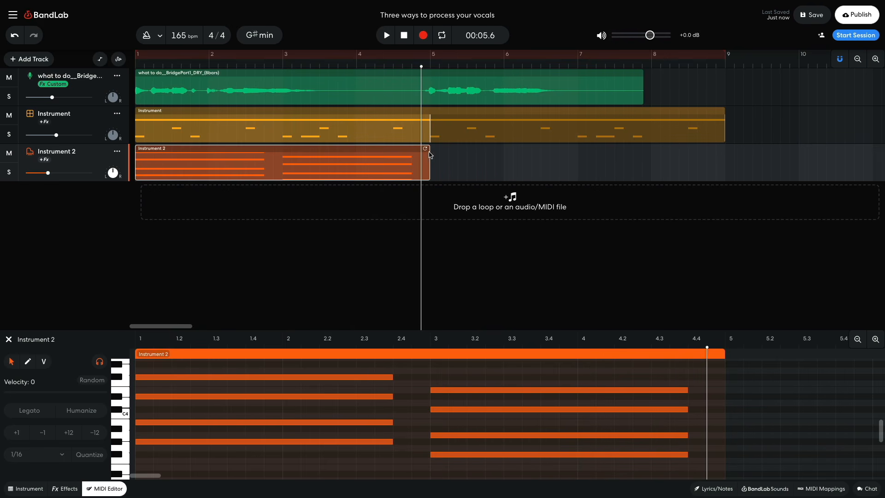
drag(426, 148, 717, 158)
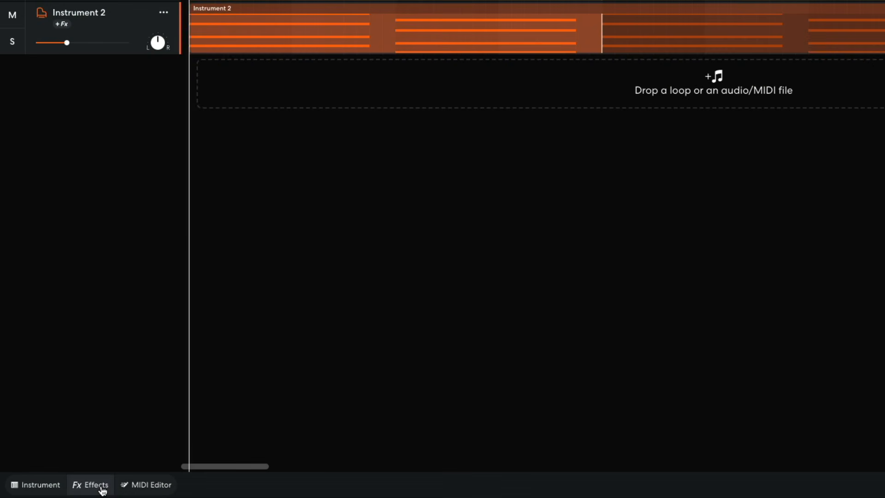
- Apply the Bright Chorus effect preset to the Rhodes track and play the arrangement from the beginning
click(73, 492)
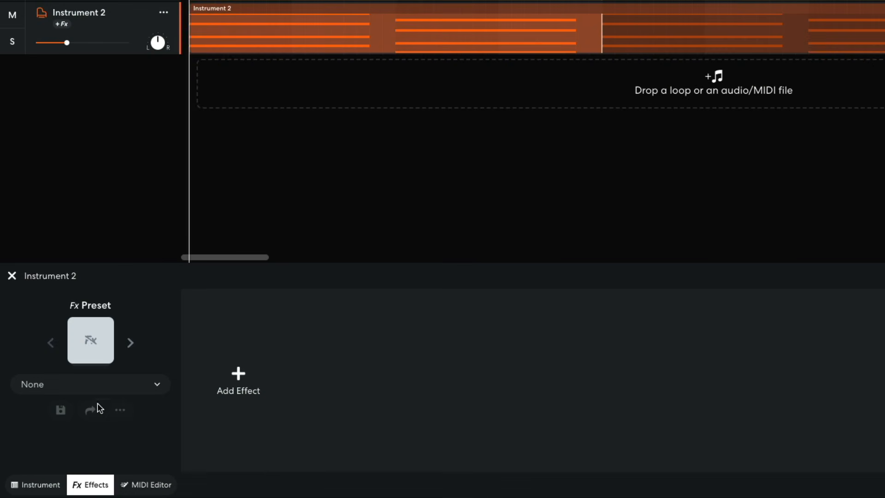
click(103, 391)
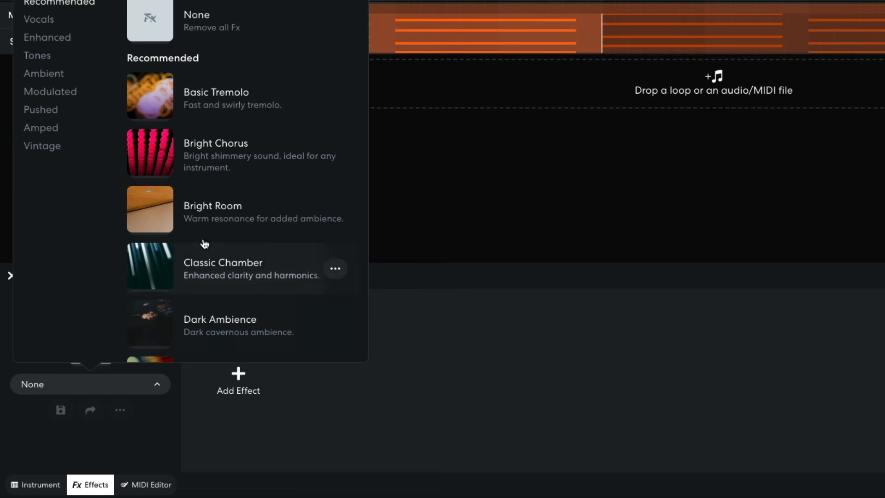
click(230, 157)
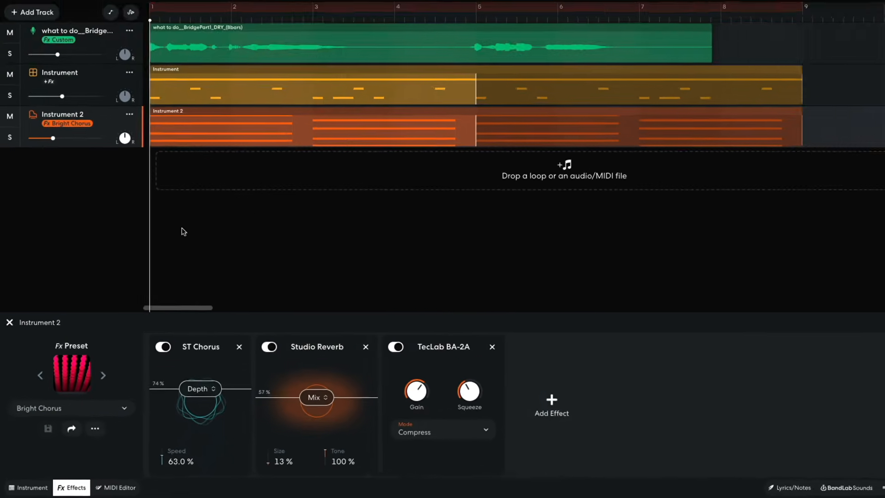
key(space)
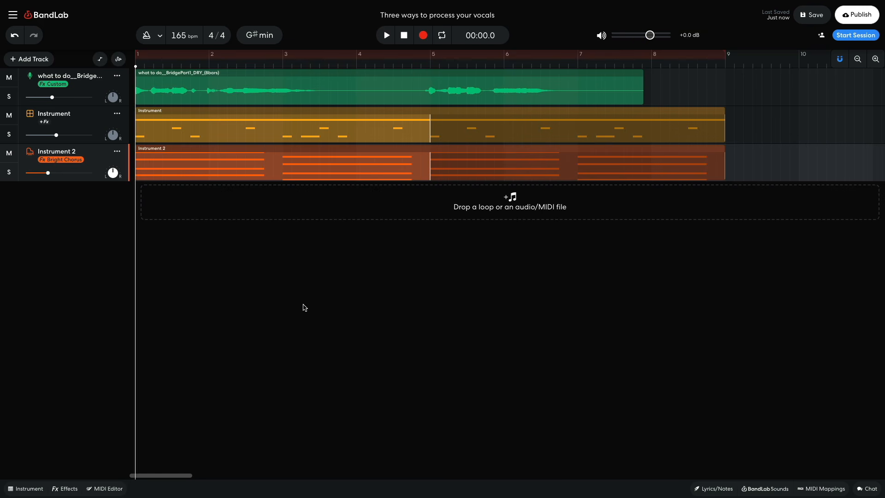
- Add another virtual instrument track, set its instrument to the Attack Bass synth bass, and lower the track's volume slightly
click(40, 59)
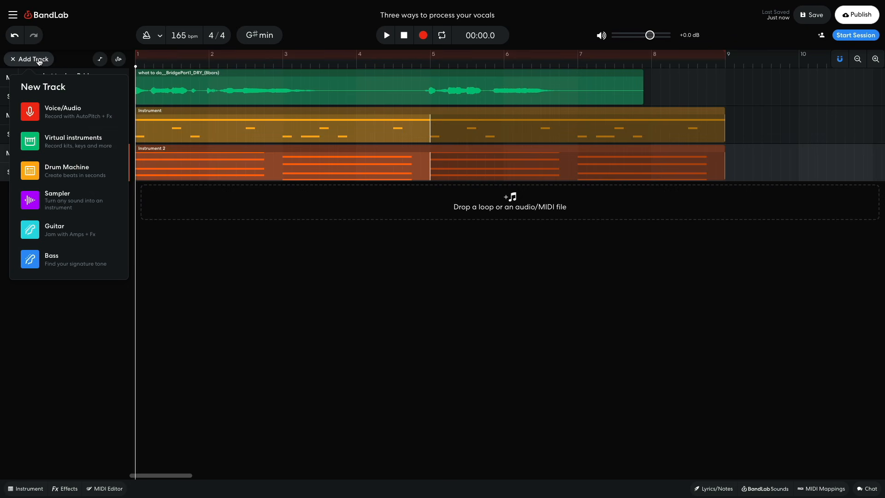
click(65, 140)
click(30, 489)
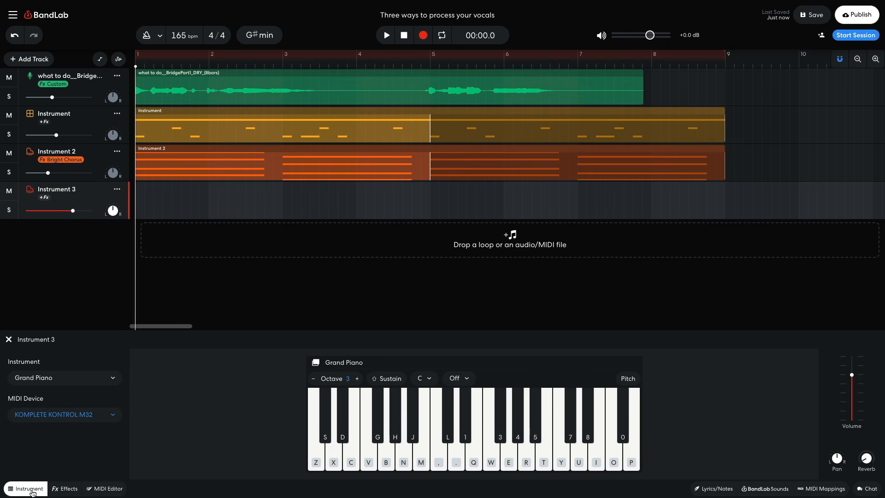
click(51, 379)
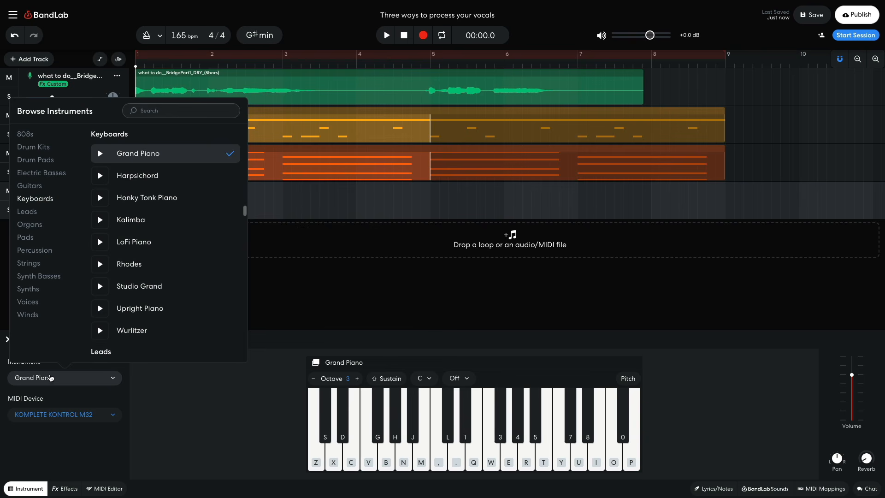
click(53, 279)
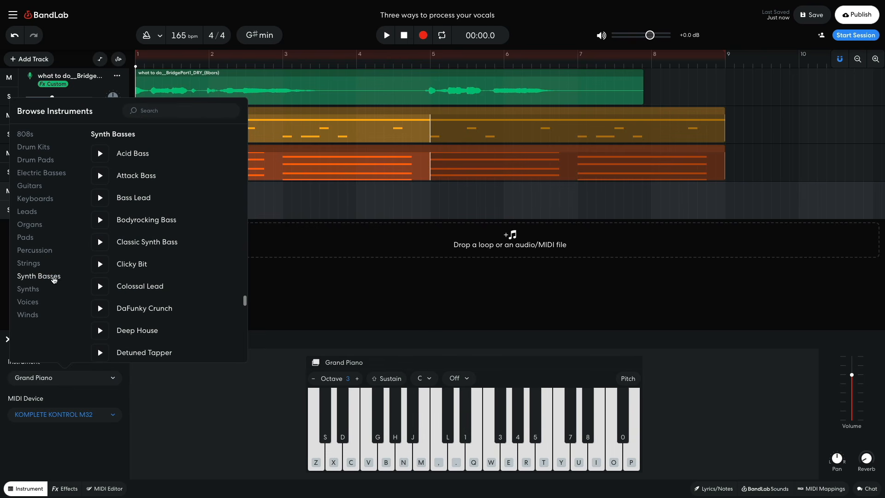
click(124, 177)
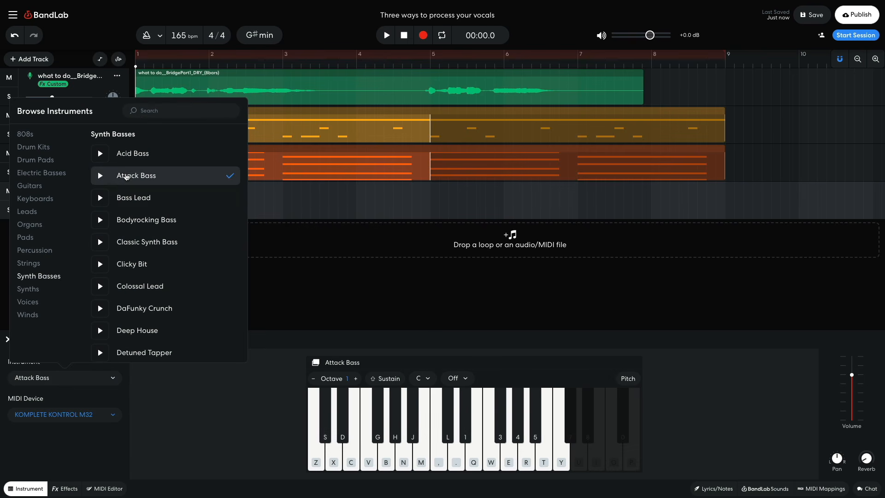
click(277, 282)
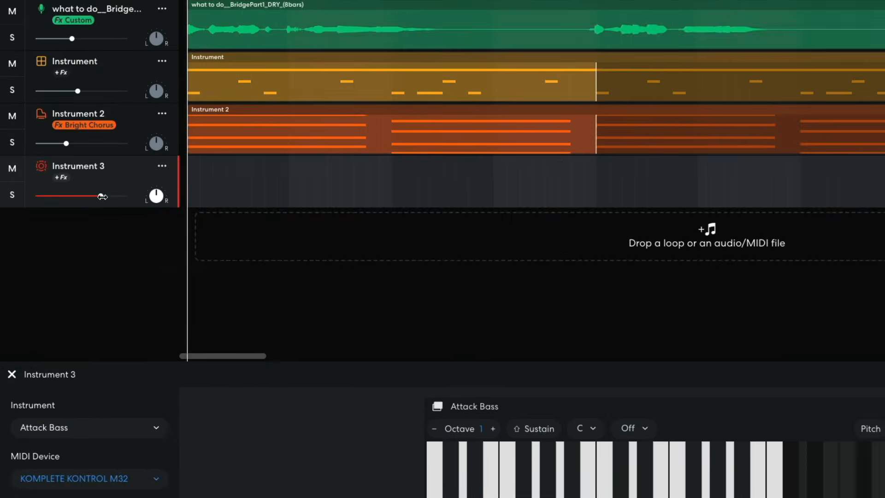
drag(73, 211, 65, 212)
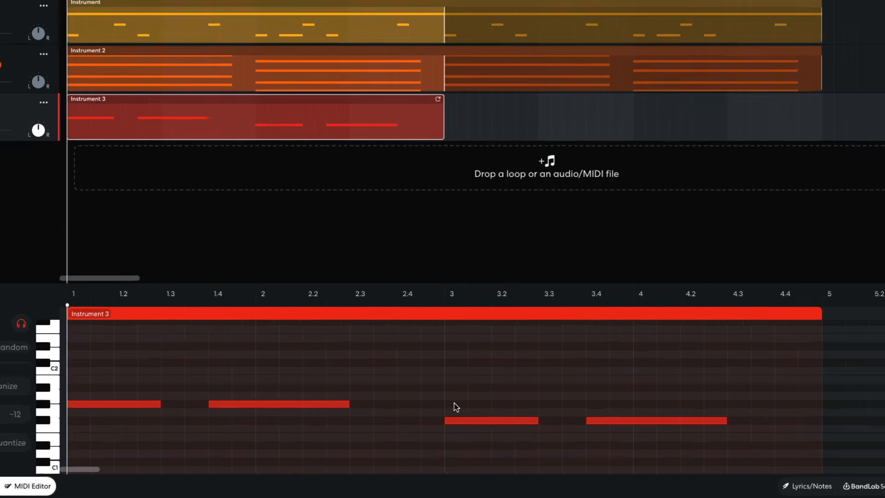
- Play the four-bar bass line and loop its region up to bar 9
key(space)
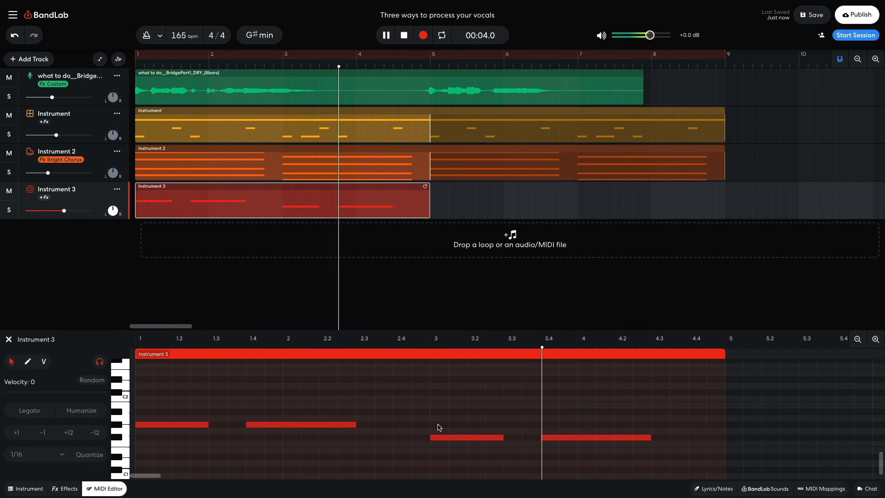
key(space)
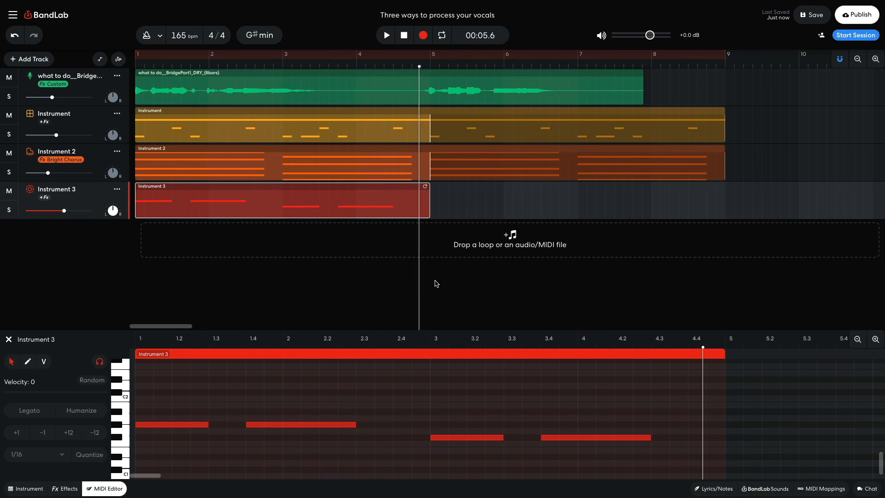
drag(426, 186, 702, 190)
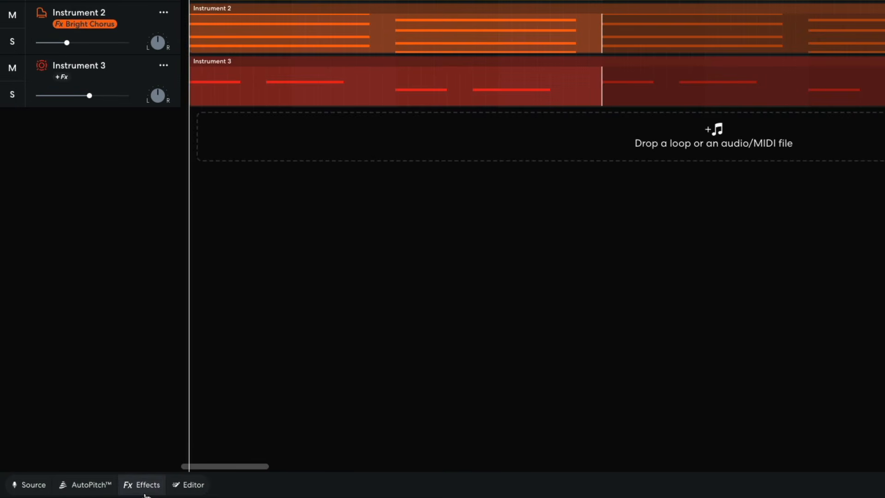
- Add a Multi Filter after the BL 1176 in the vocal track's effects chain and set its filter type to Highpass
click(103, 490)
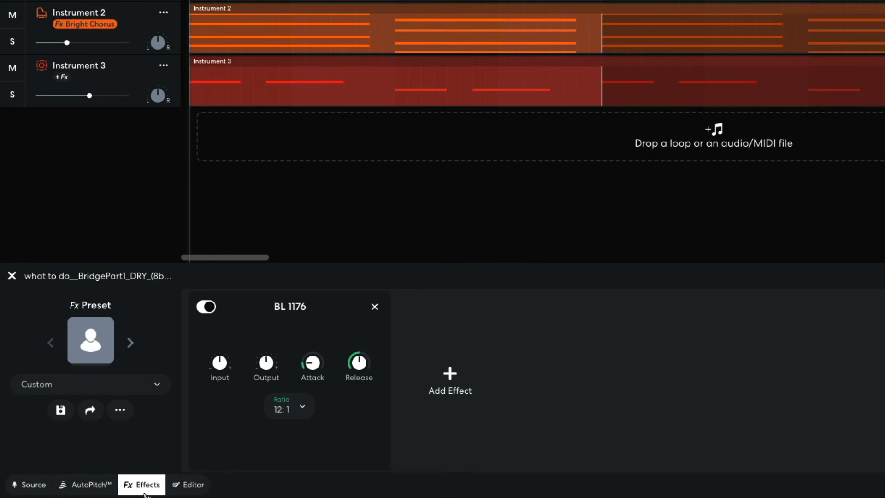
click(451, 377)
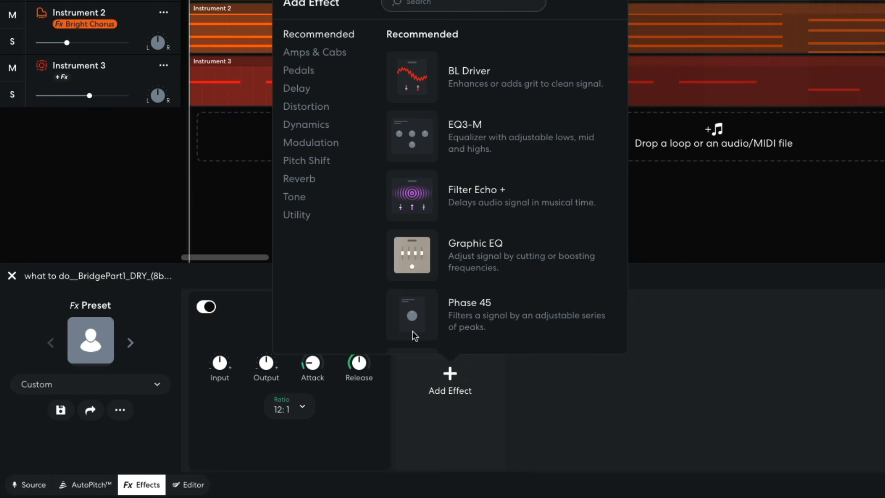
click(297, 198)
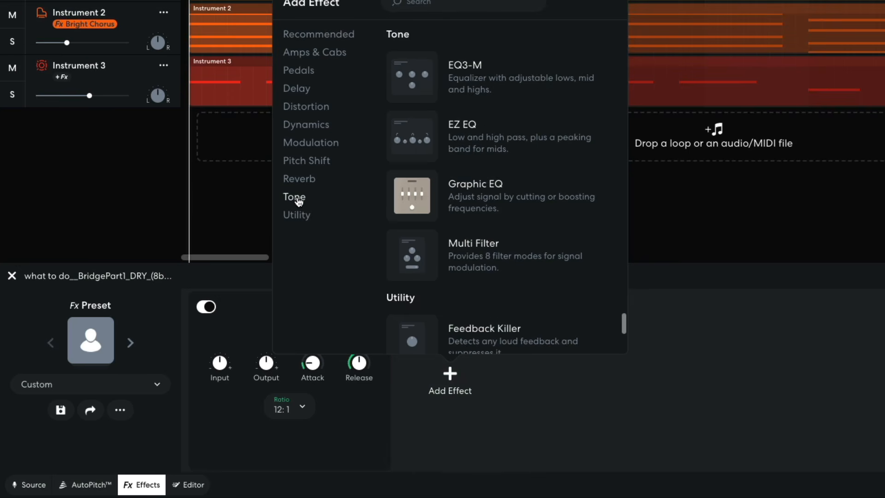
click(422, 247)
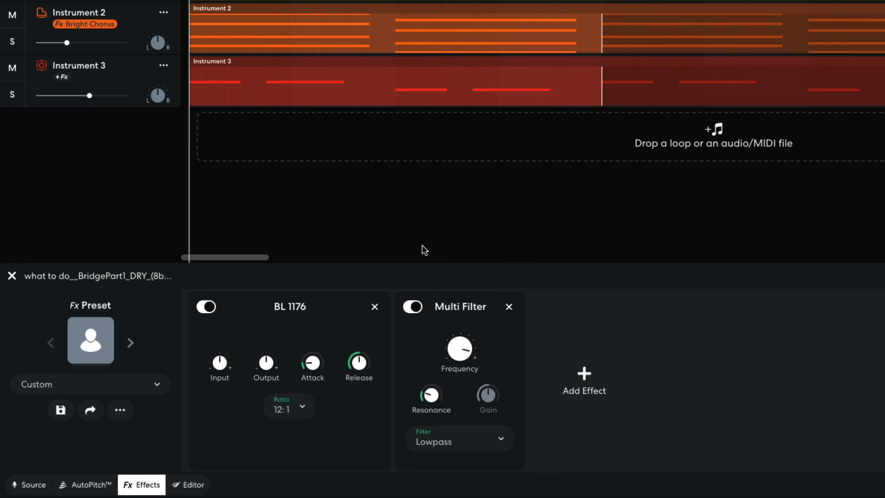
click(456, 441)
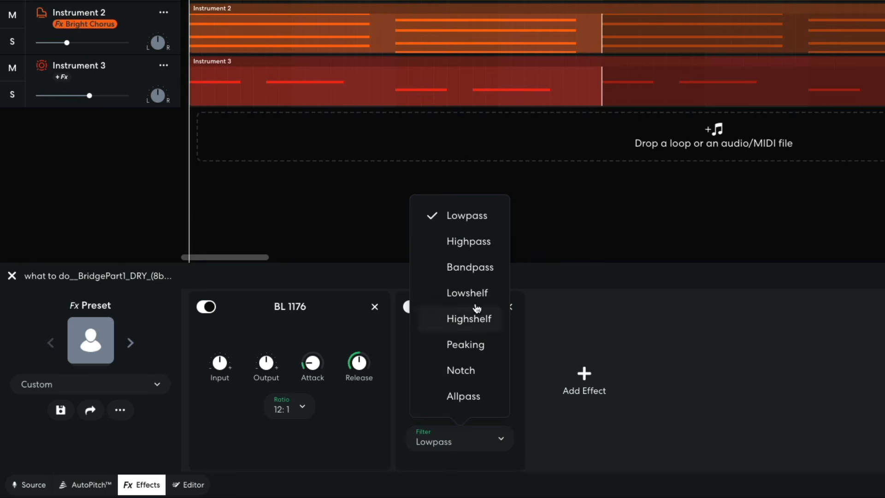
click(487, 245)
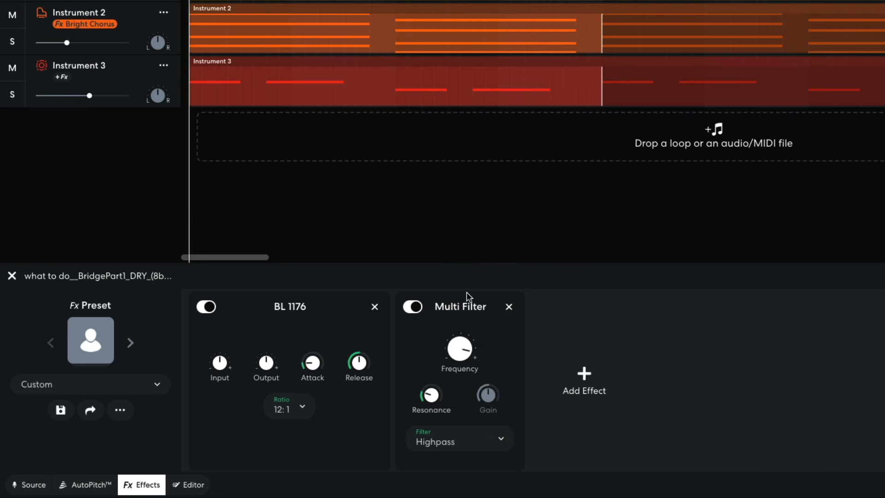
- Set the highpass filter's frequency to 800 Hz and play the vocal with the backing
click(460, 368)
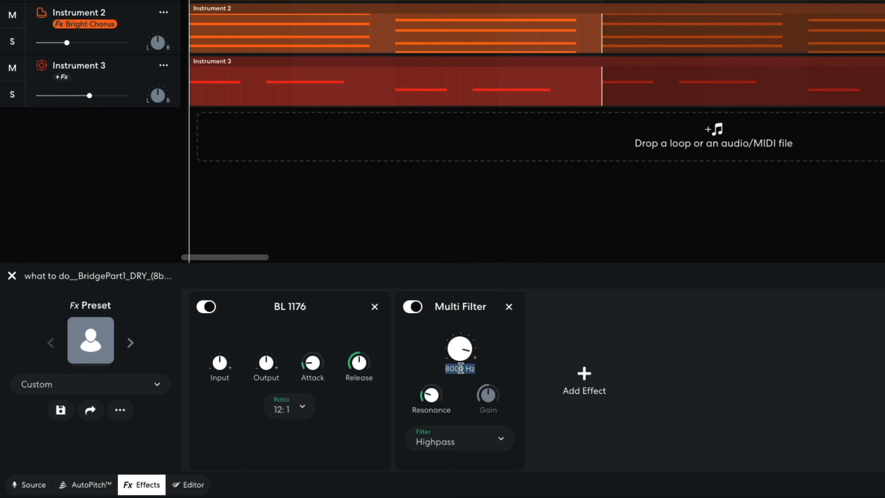
text(800)
key(Return)
click(676, 372)
key(space)
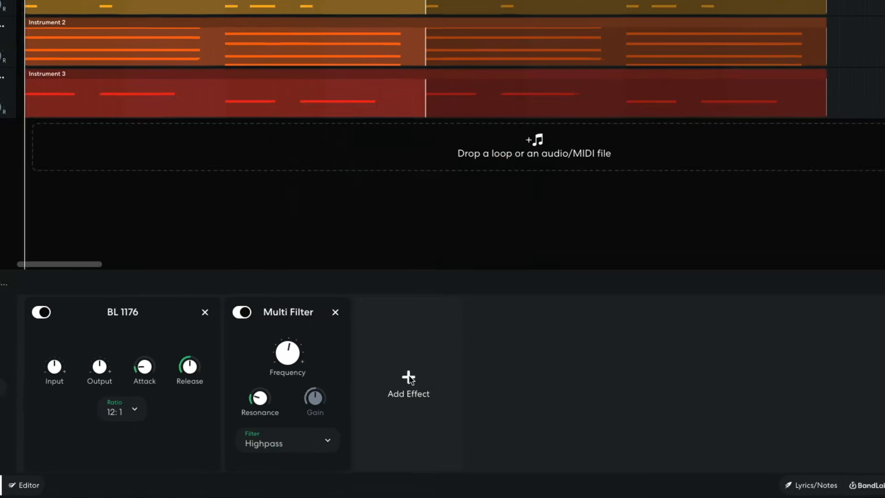
- Add a second Multi Filter to the vocal track as a lowpass and set its frequency to 1600 Hz
click(418, 409)
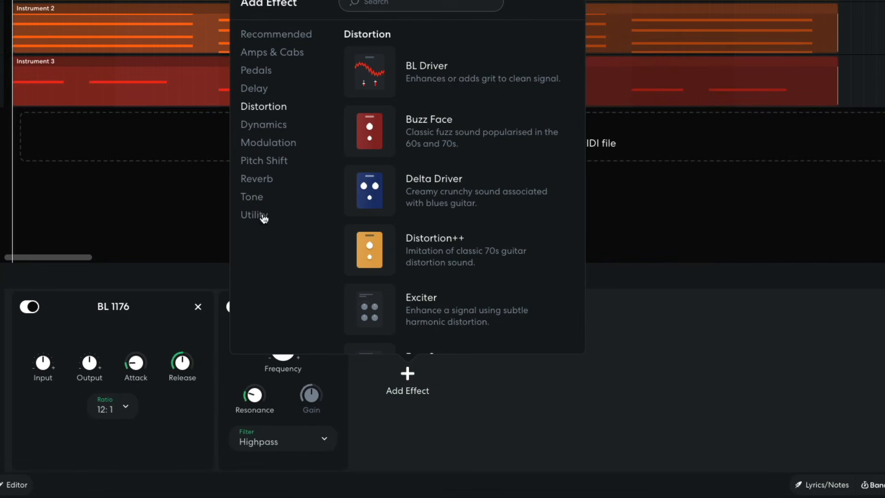
click(253, 198)
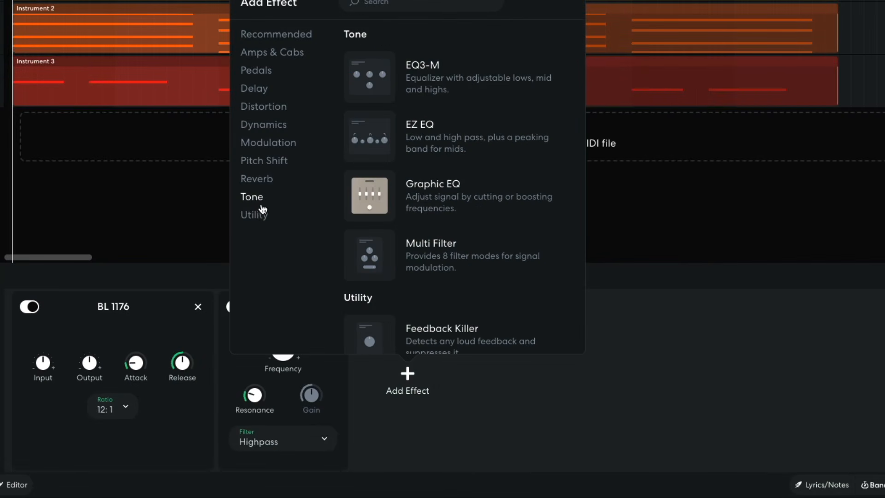
click(360, 255)
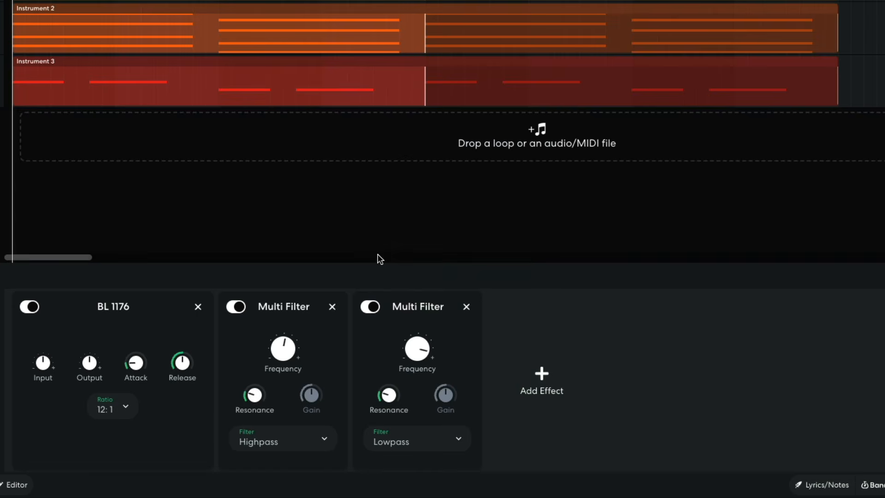
click(413, 368)
text(1600)
key(Return)
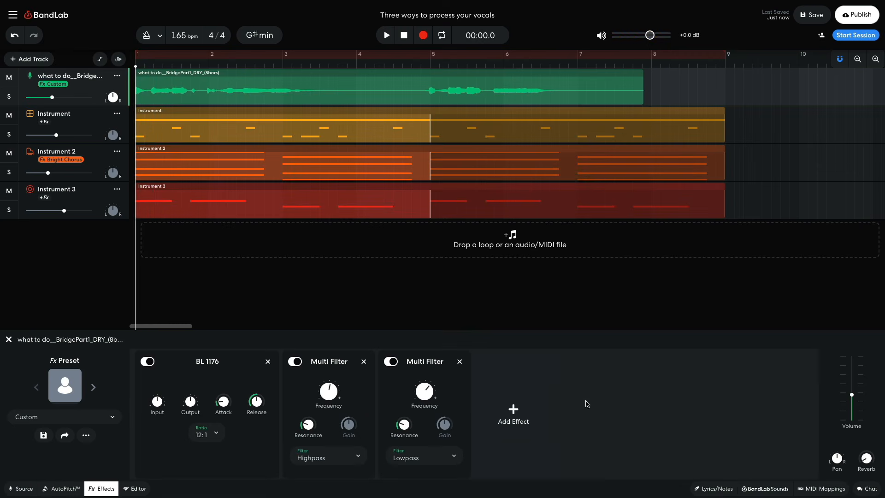
- Play the filtered vocal with the backing and add a BL Driver distortion after the two Multi Filters
key(space)
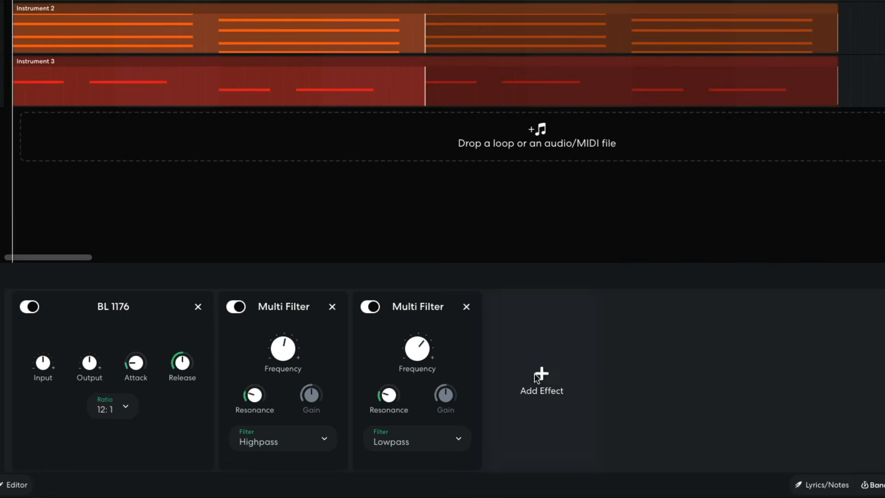
click(524, 396)
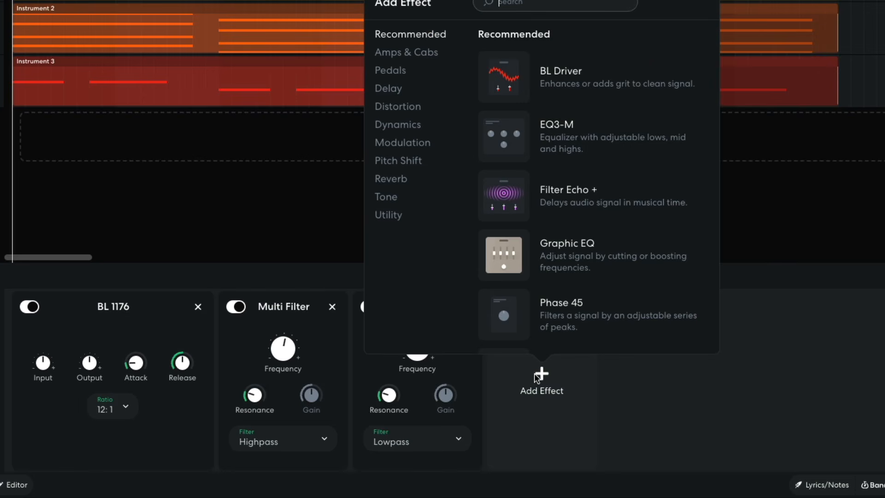
click(411, 109)
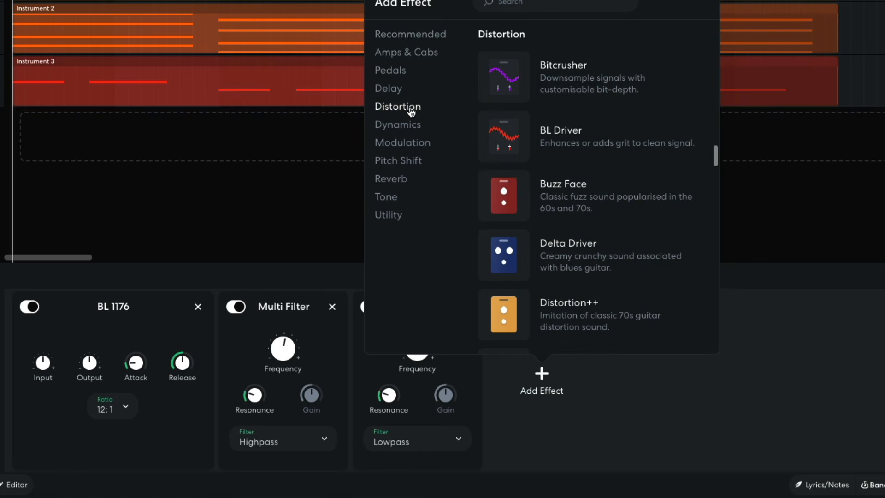
click(504, 136)
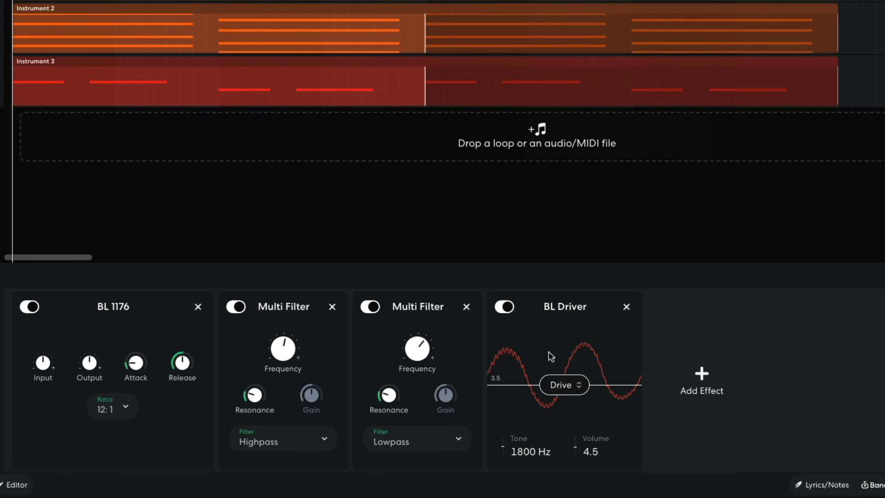
- Set the BL Driver's drive to 0.7, tone to 16000 Hz and volume to 3.5, and play the vocal with the backing
drag(560, 378, 561, 396)
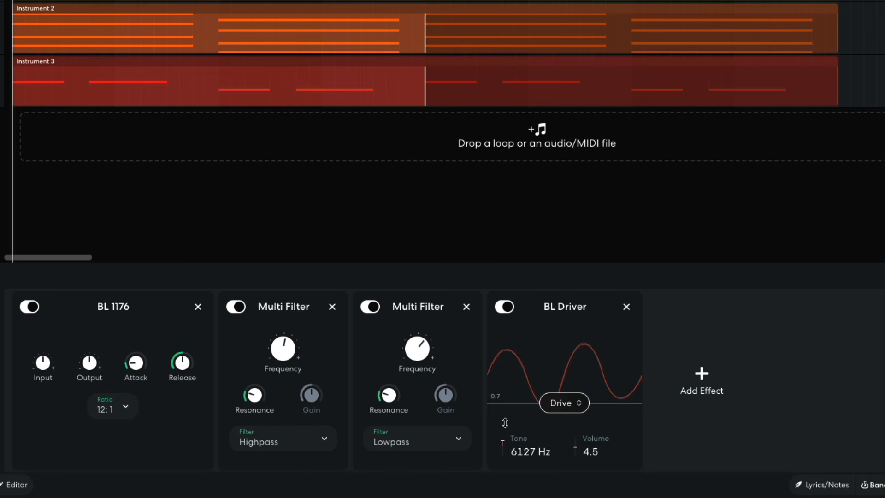
drag(505, 422, 504, 391)
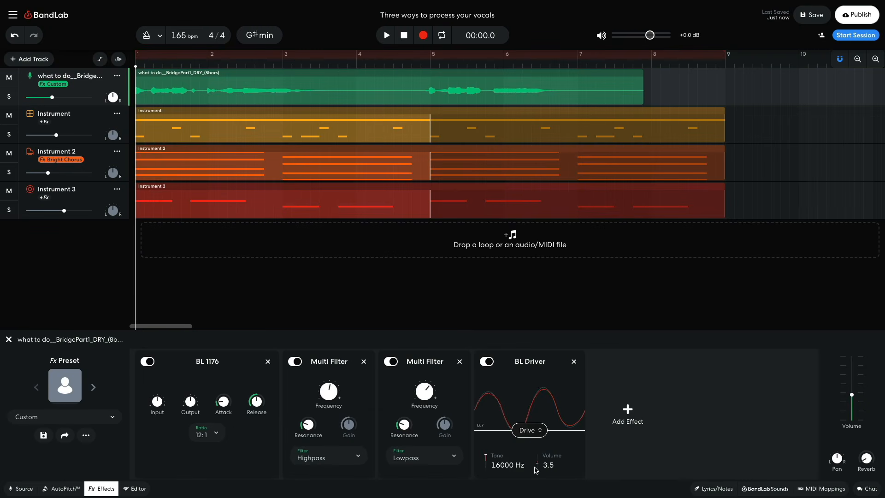
key(space)
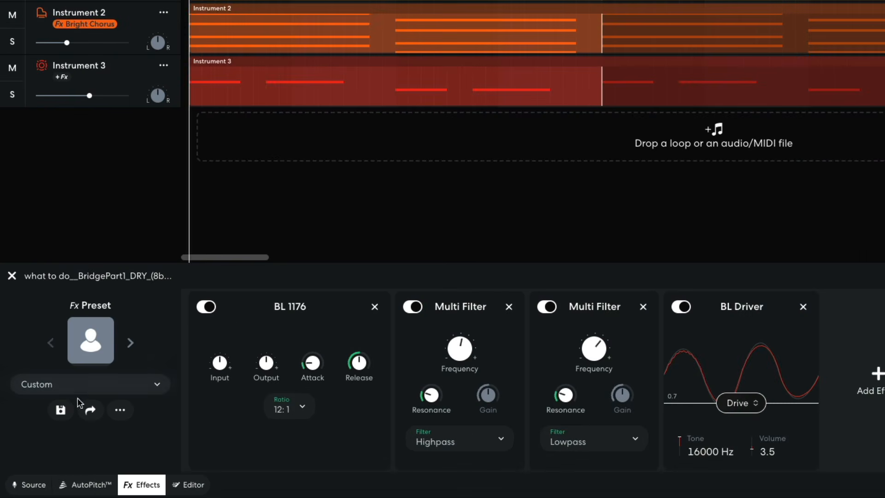
- Save the vocal effects chain as a preset named Radio Voice
click(44, 435)
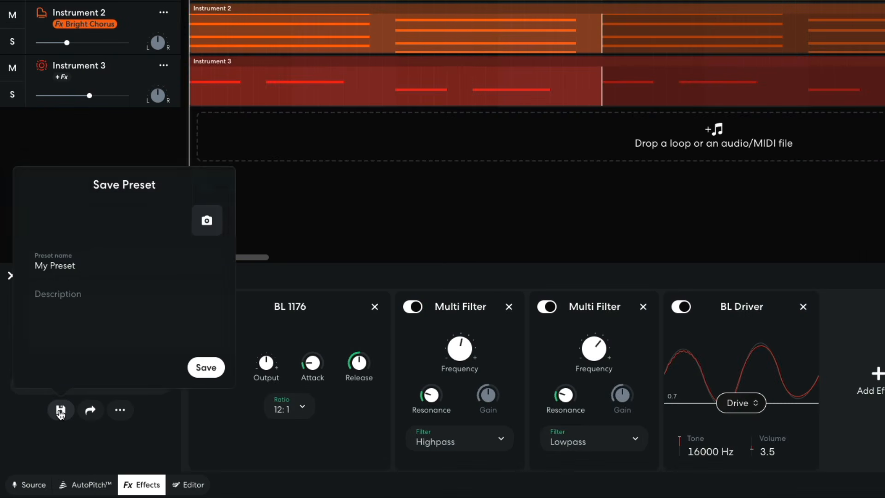
click(92, 267)
key(ctrl+a)
text(Rad)
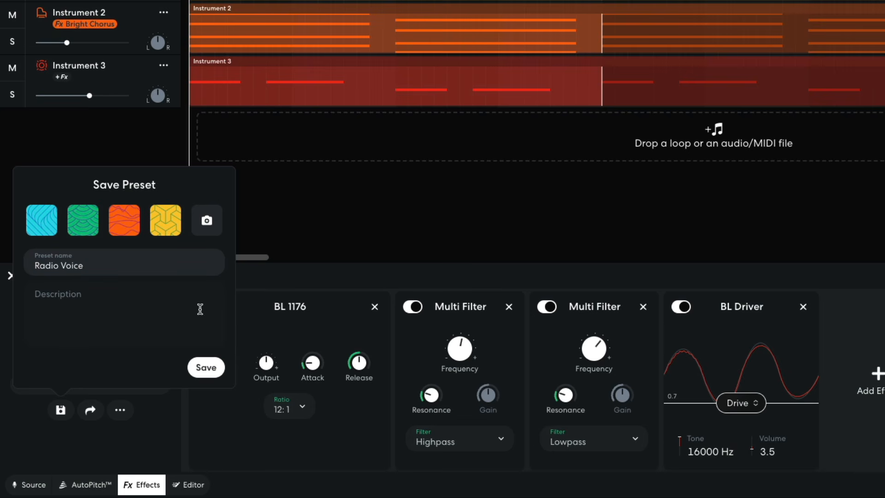
text(io Voice)
click(223, 368)
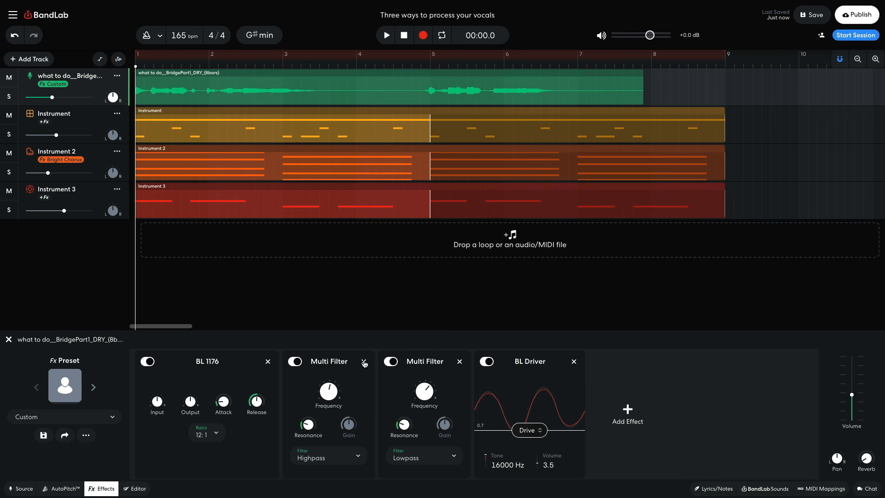
- Remove both Multi Filters and the BL Driver from the vocal chain, keeping only the BL 1176
click(364, 362)
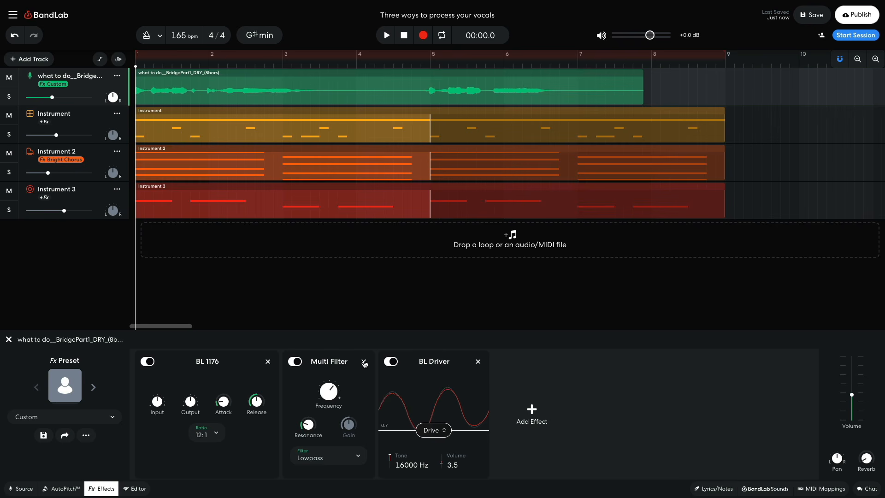
click(364, 362)
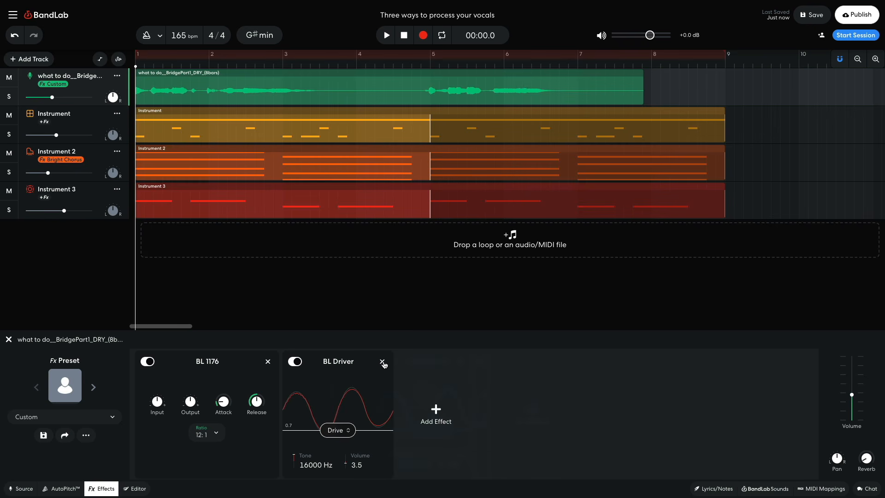
click(382, 362)
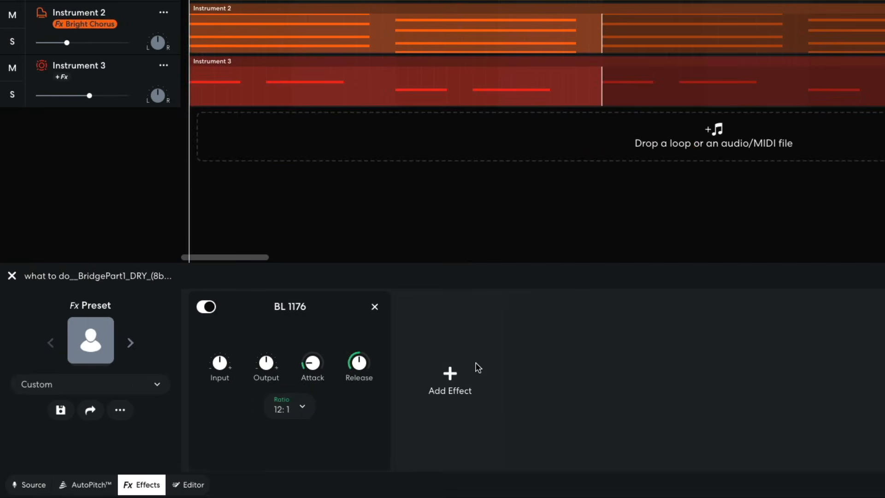
- Add a Multi Shifter after the BL 1176, blend only Octave Up and Octave Down under a raised Dry level, and play the result
click(328, 410)
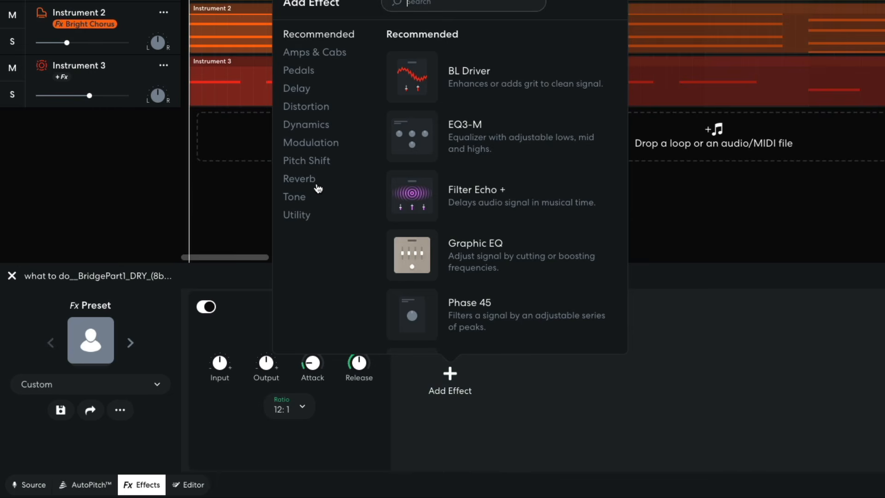
click(318, 162)
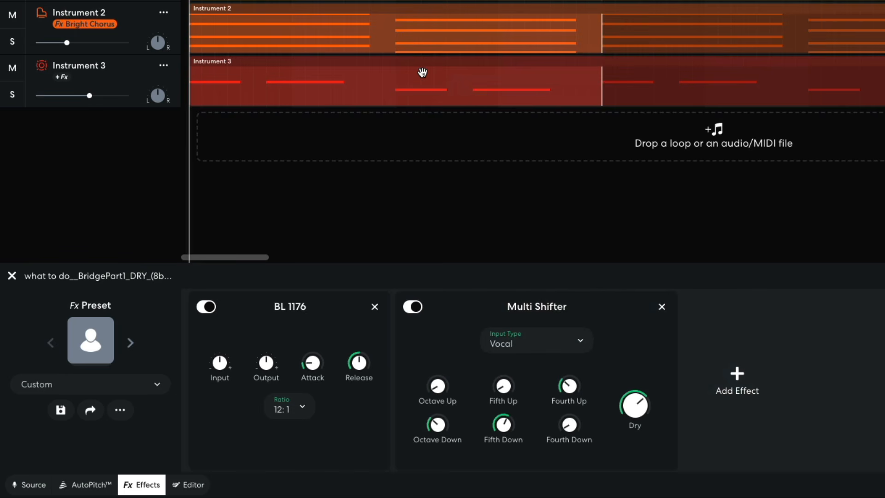
mouse_move(569, 385)
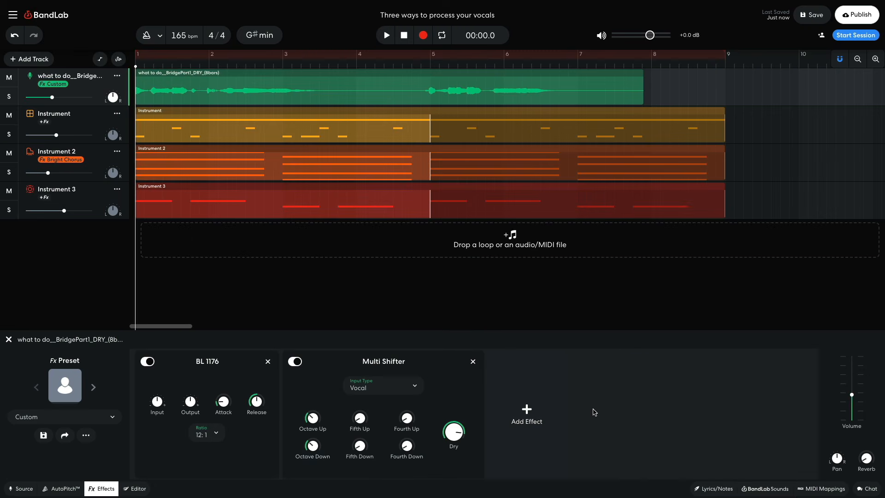
key(space)
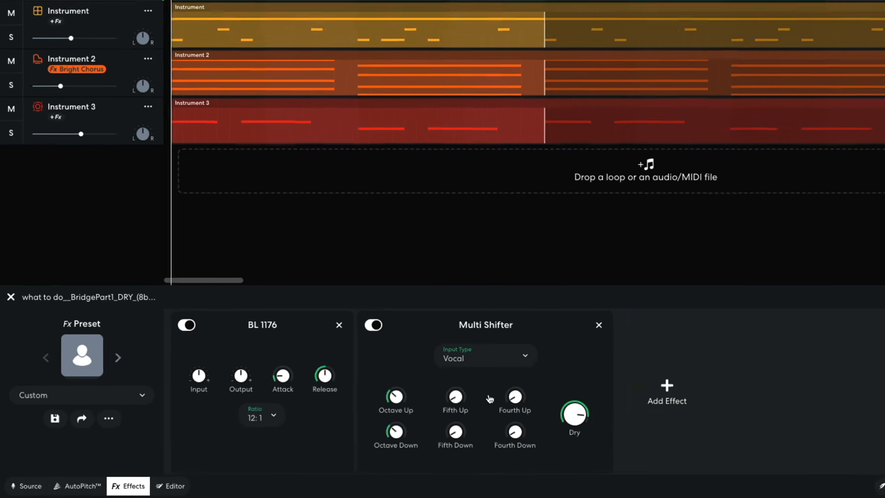
- Bring up Fifth Up, Fifth Down and Fourth Up in the Multi Shifter and play the harmonised vocal
mouse_move(361, 420)
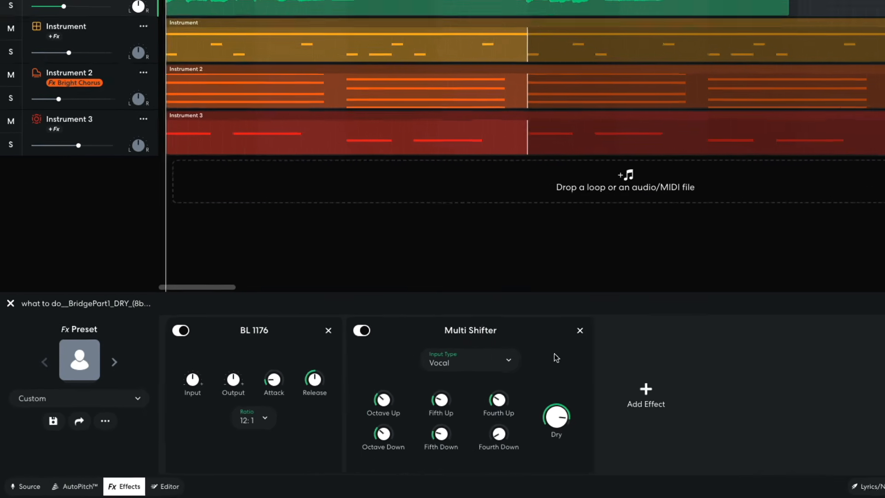
key(space)
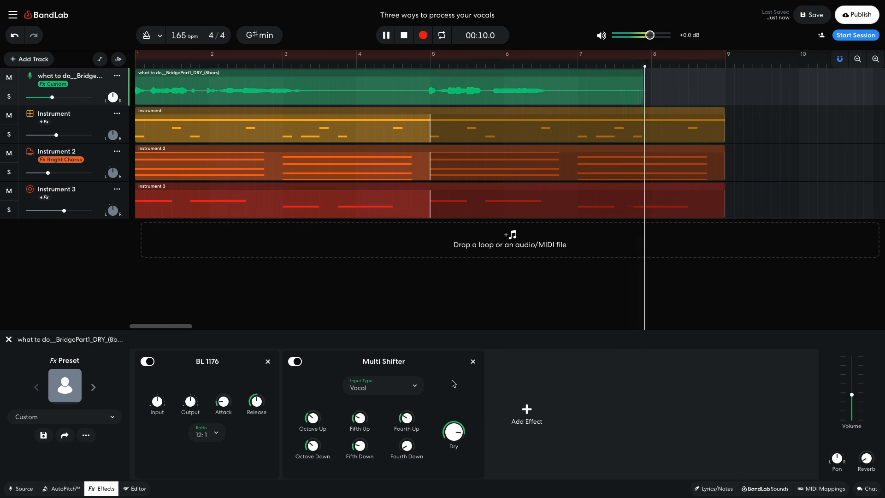
key(space)
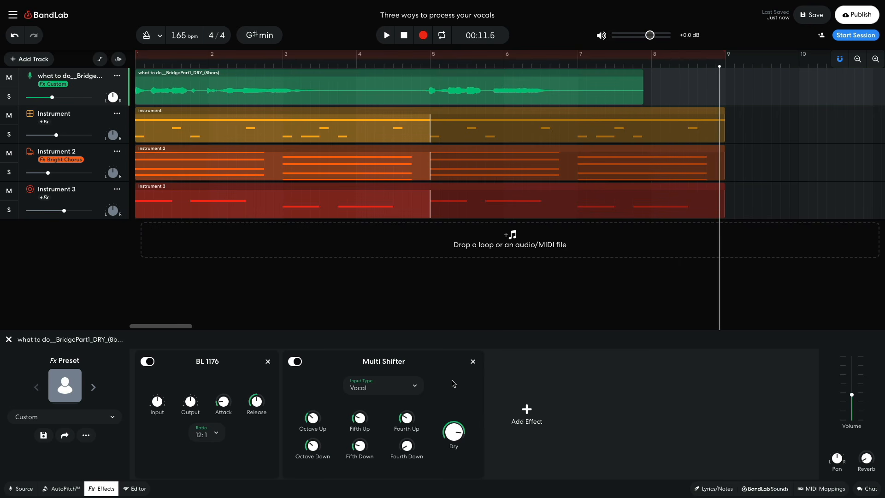
- Replace the Multi Shifter with a Vocal Doubler from the Modulation effects and play the doubled vocal
click(473, 361)
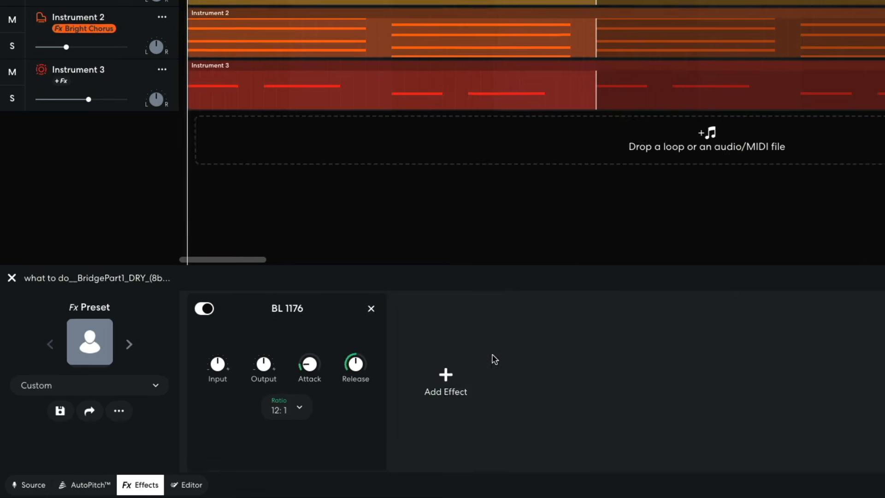
click(322, 408)
click(328, 147)
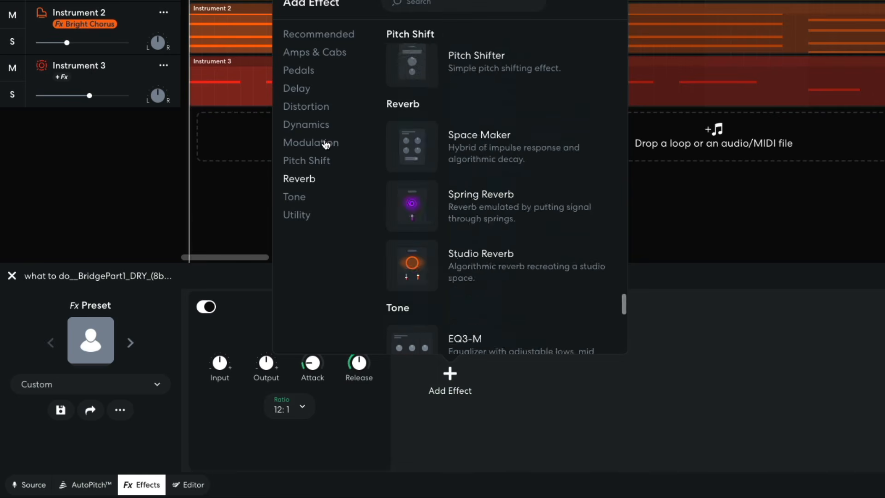
scroll(531, 223, down, 3)
scroll(531, 224, down, 6)
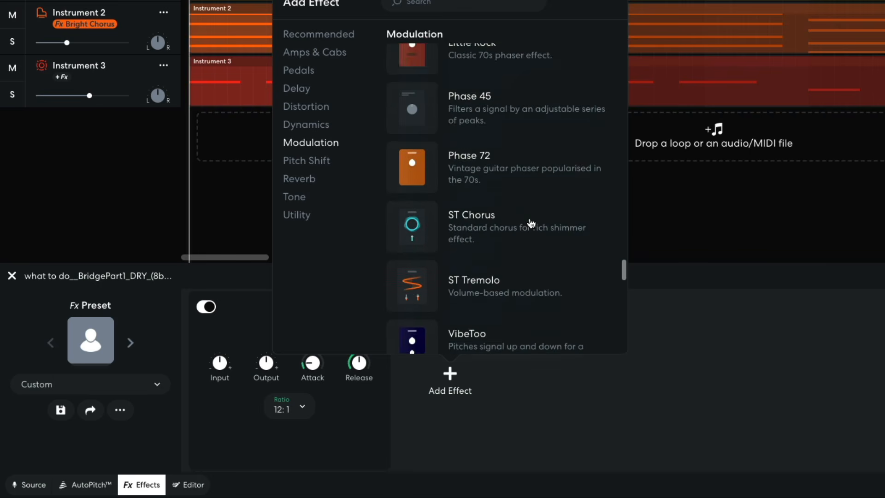
click(494, 316)
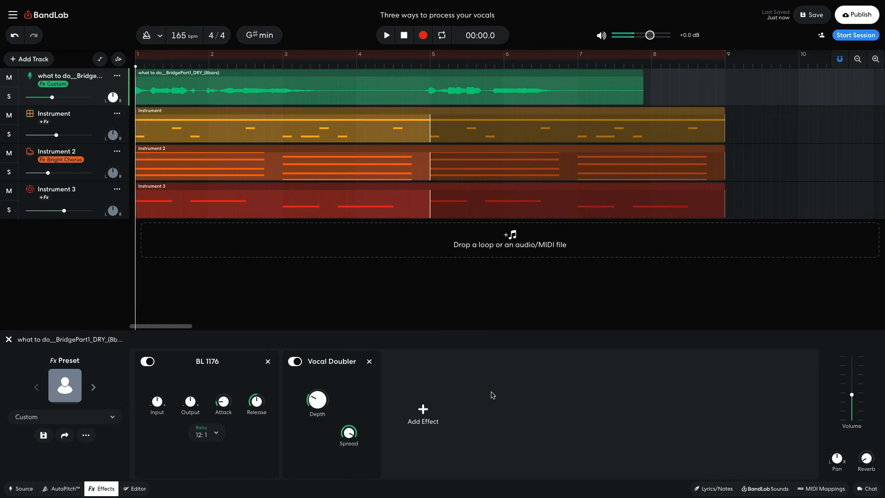
key(space)
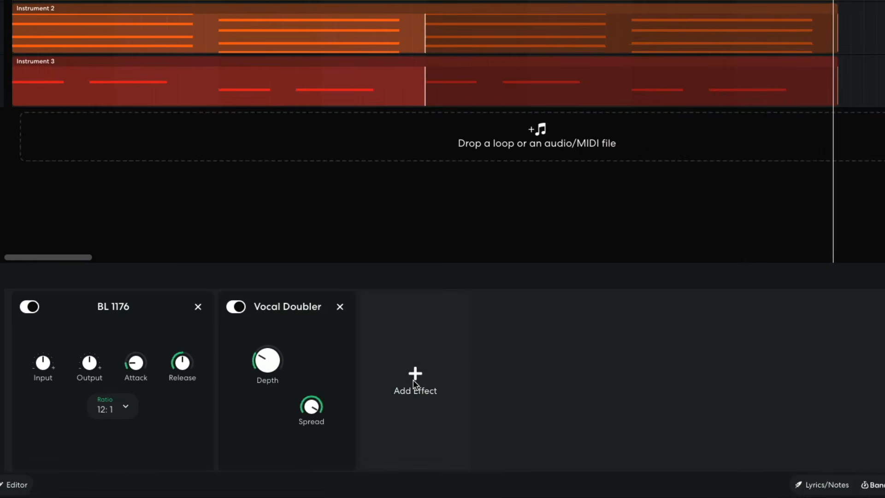
- Add a Studio Reverb after the Vocal Doubler, set its mix to 25 %, and play the vocal with the backing
click(423, 410)
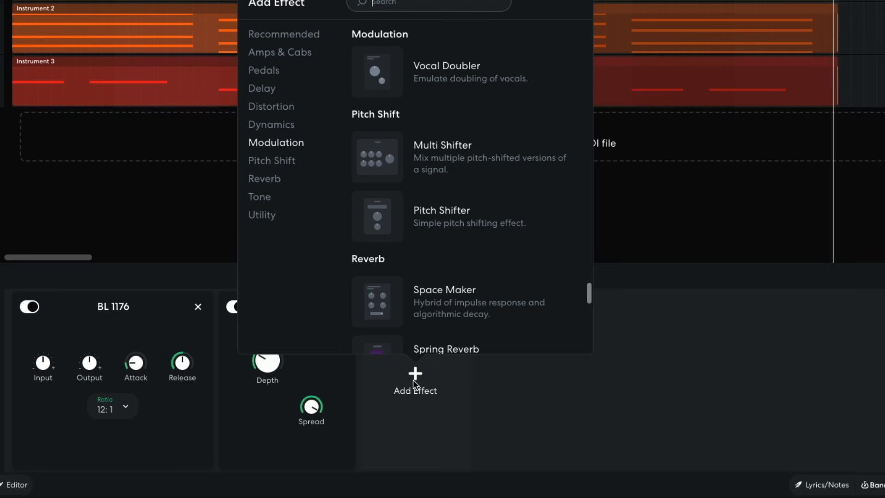
click(274, 182)
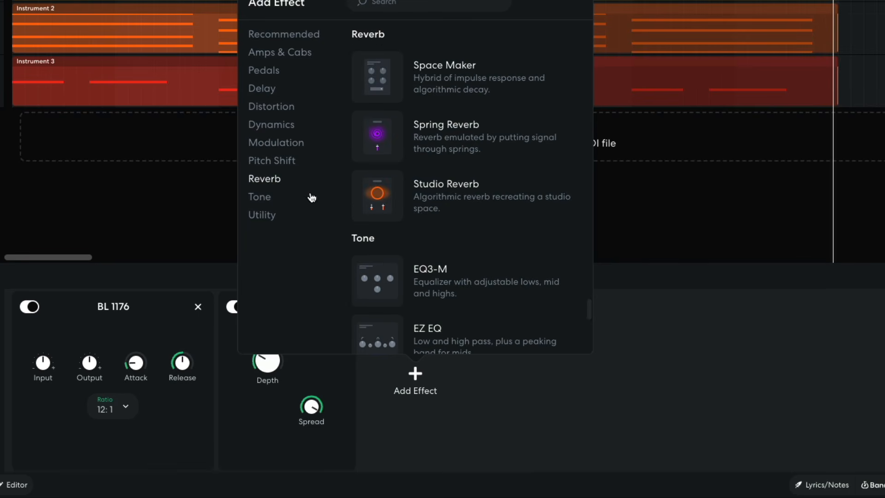
click(382, 203)
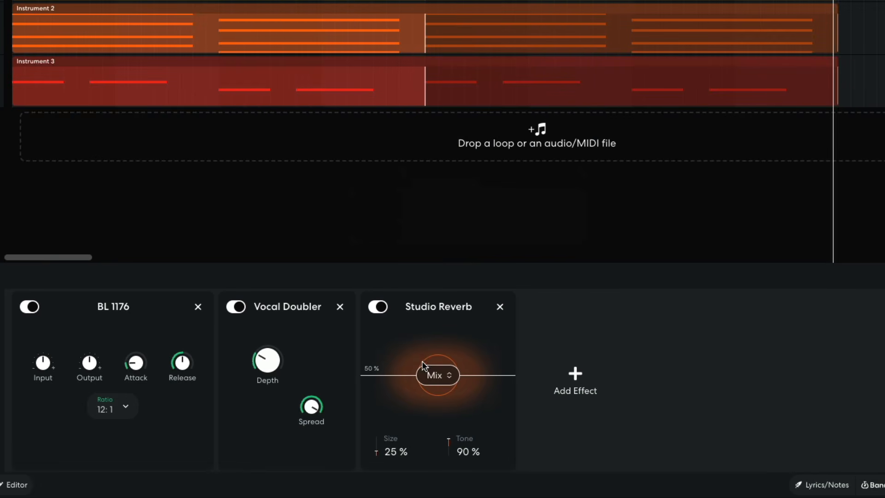
drag(433, 374, 433, 377)
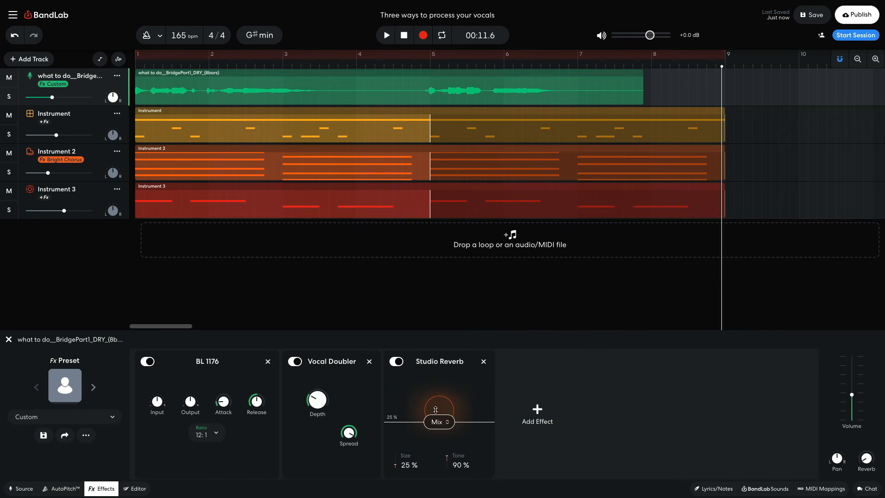
key(space)
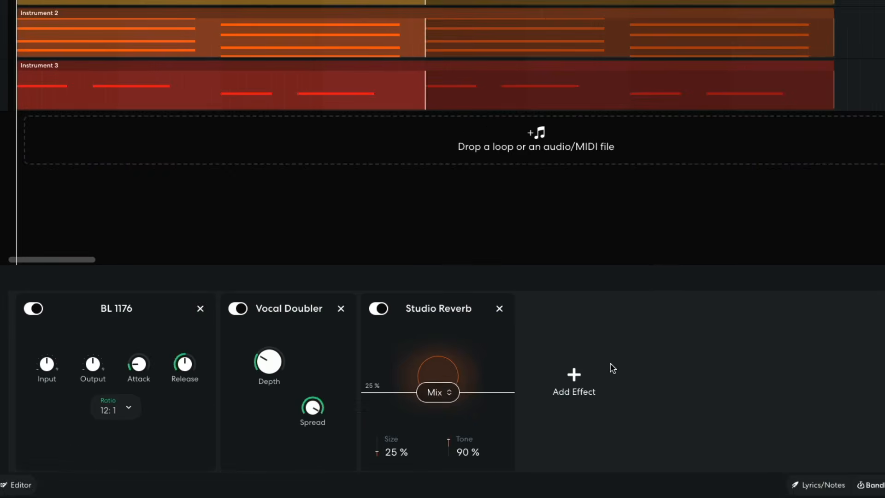
- Add a second BL 1176 compressor after the Studio Reverb and play the start of the song
click(536, 410)
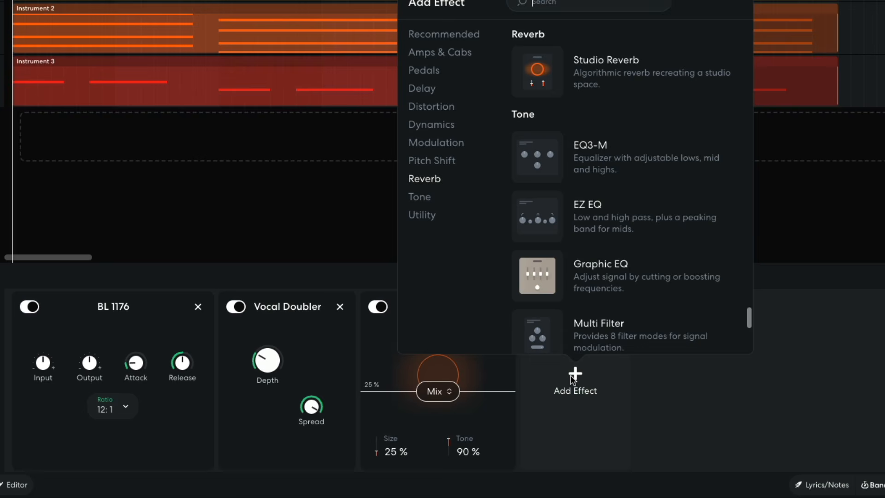
click(441, 128)
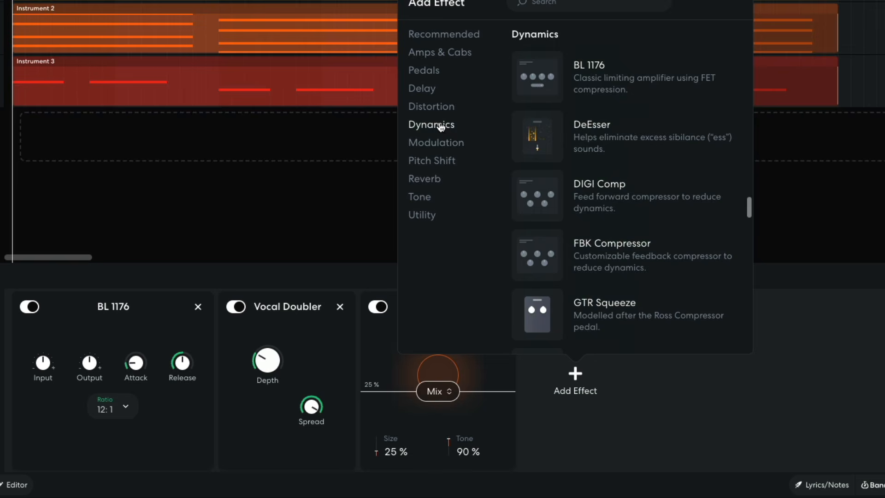
click(530, 78)
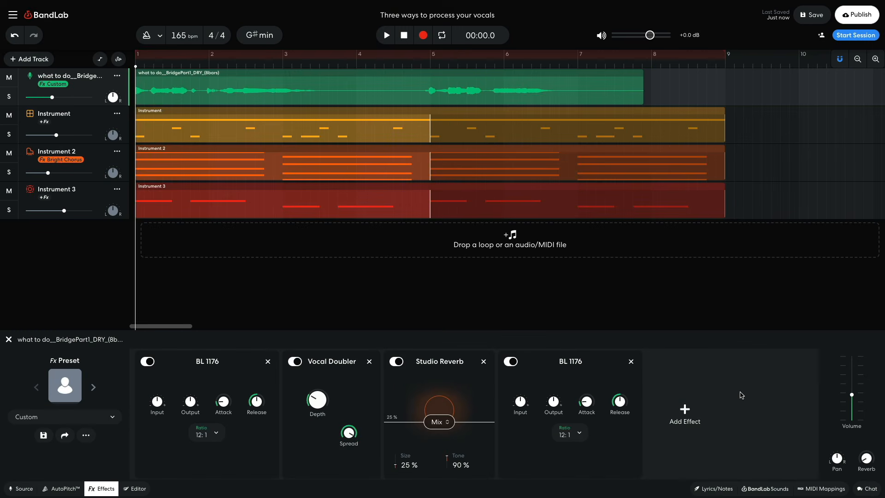
key(space)
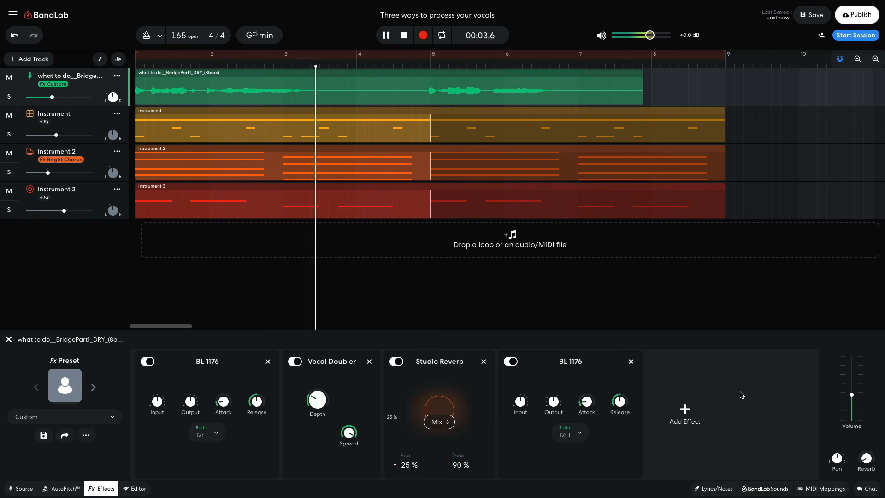
key(space)
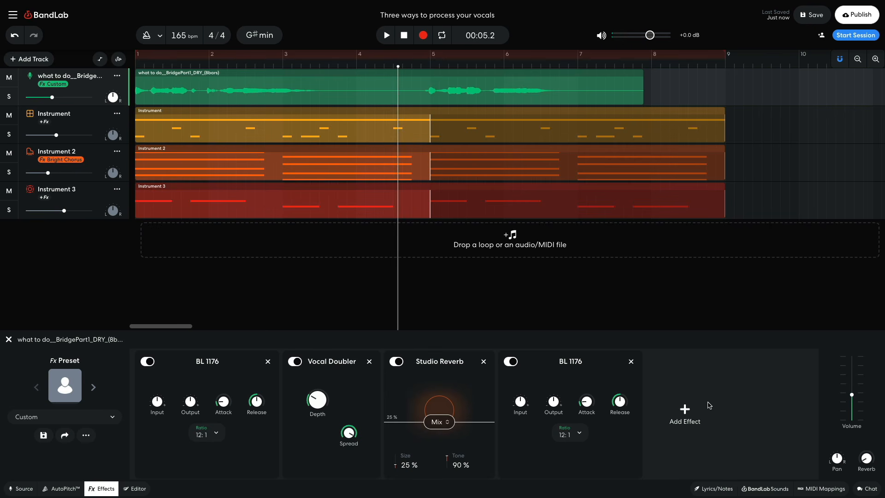
- Set the second BL 1176's output to -4.0 dB and play the song from the beginning
mouse_move(555, 412)
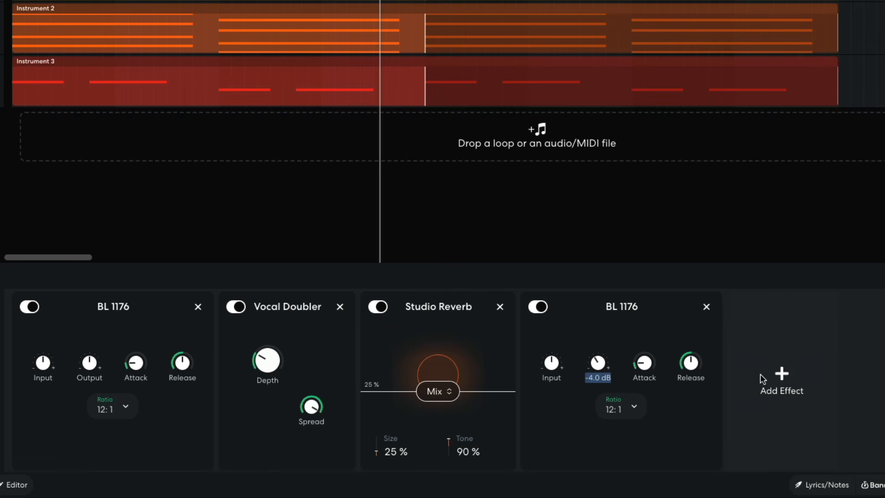
key(Return)
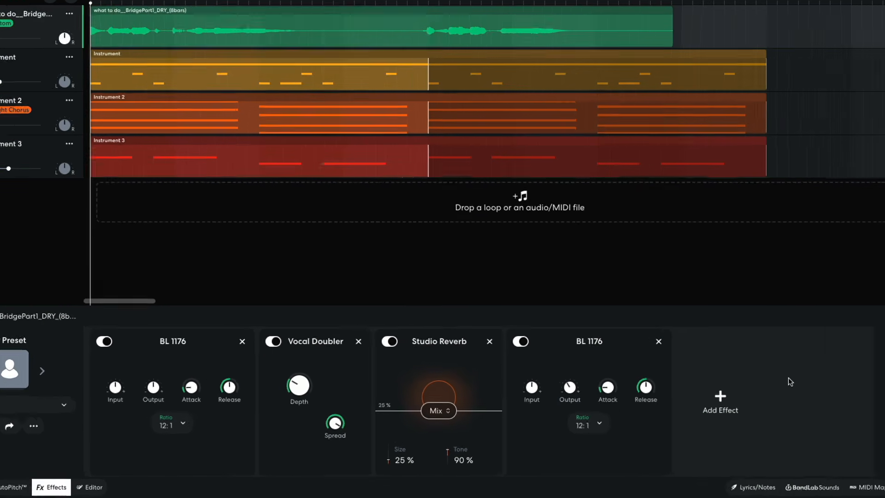
key(space)
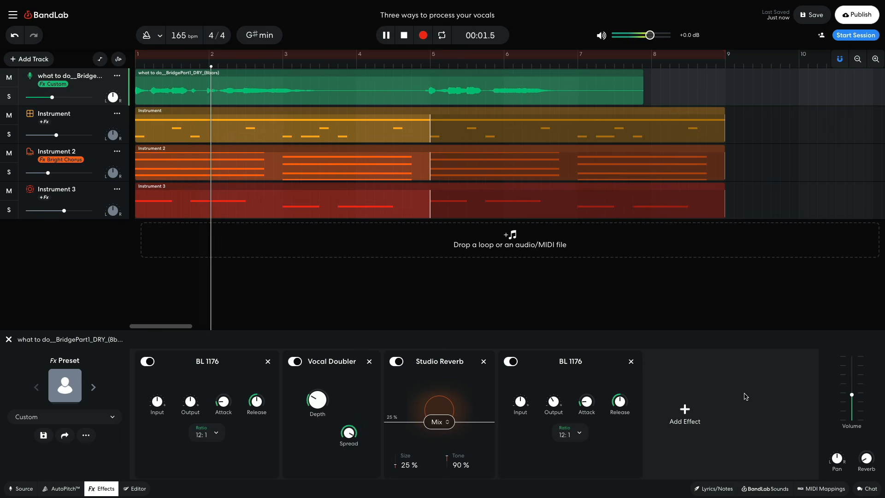